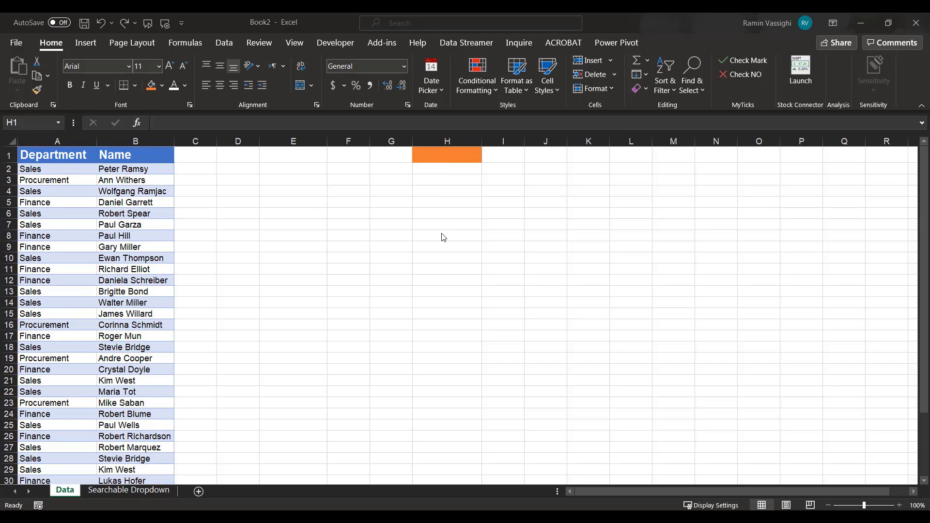
# Enter g as the search term in H1 and the formula =SEARCH(H1,B2:B37) in H2.
pyautogui.click(433, 155)
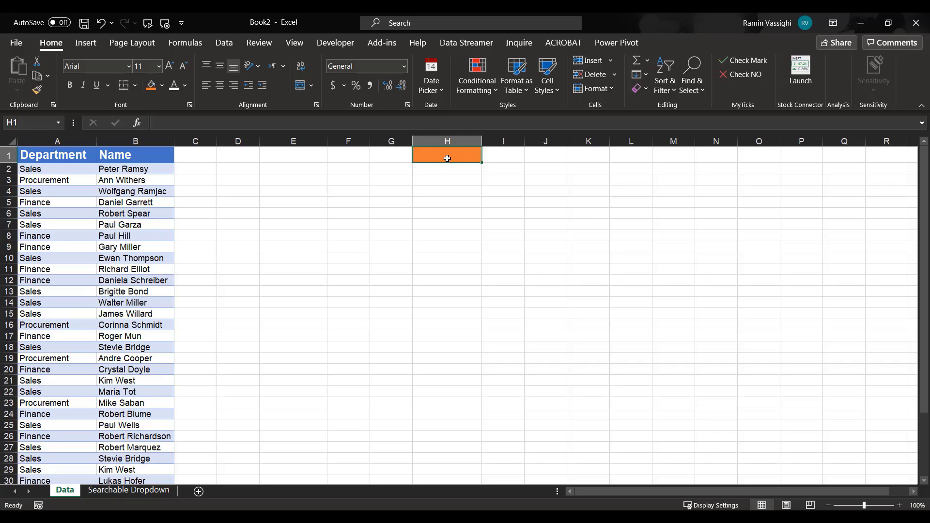
pyautogui.write('g')
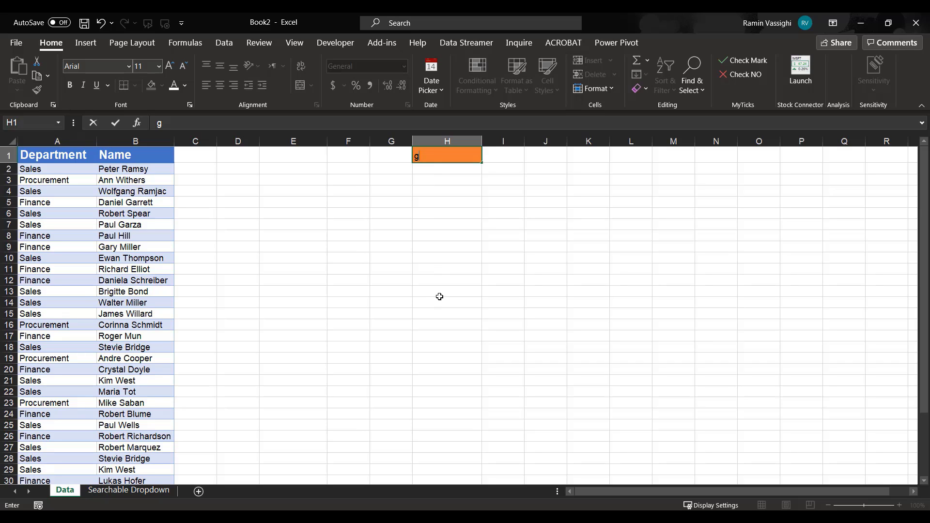
pyautogui.click(424, 168)
pyautogui.write('=search(')
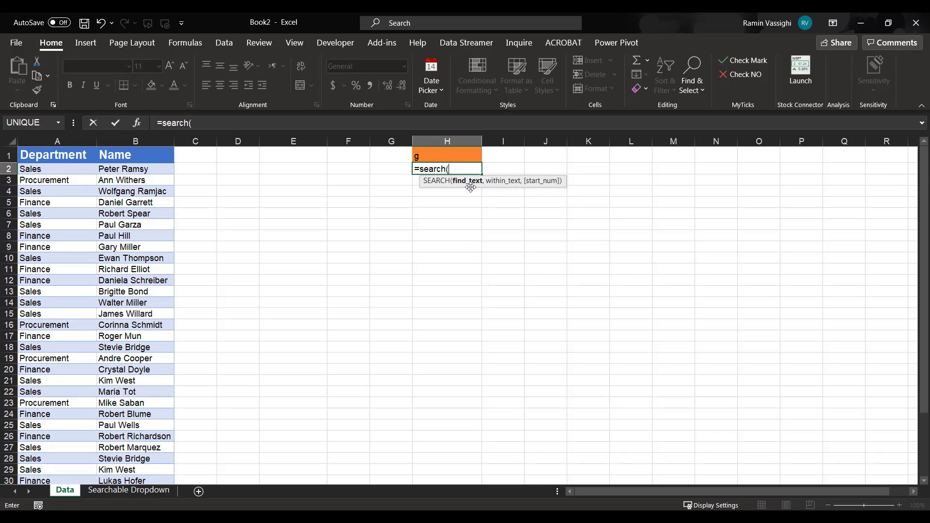
pyautogui.click(435, 155)
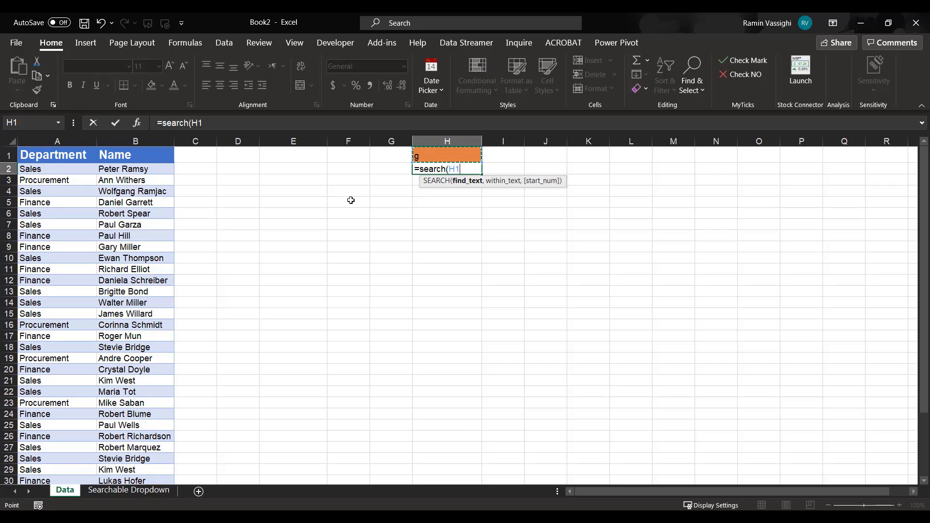
pyautogui.write(',')
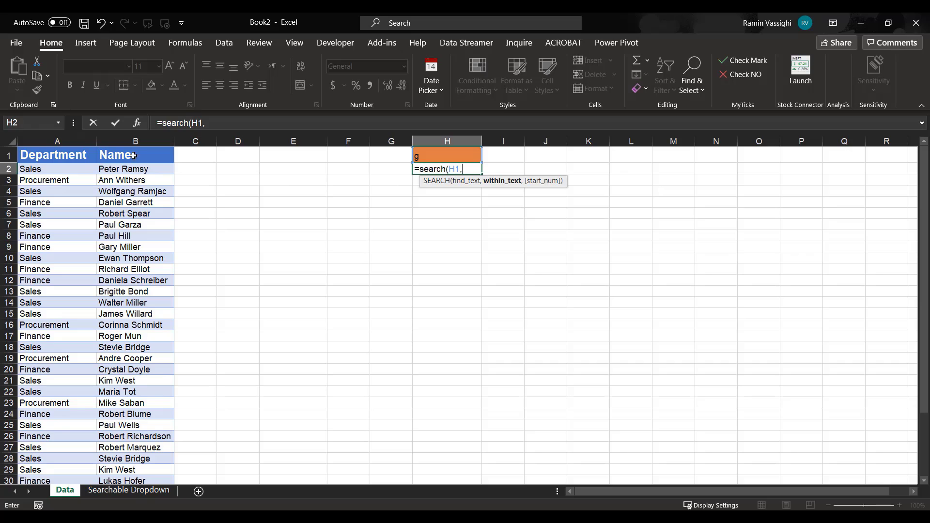
pyautogui.click(137, 170)
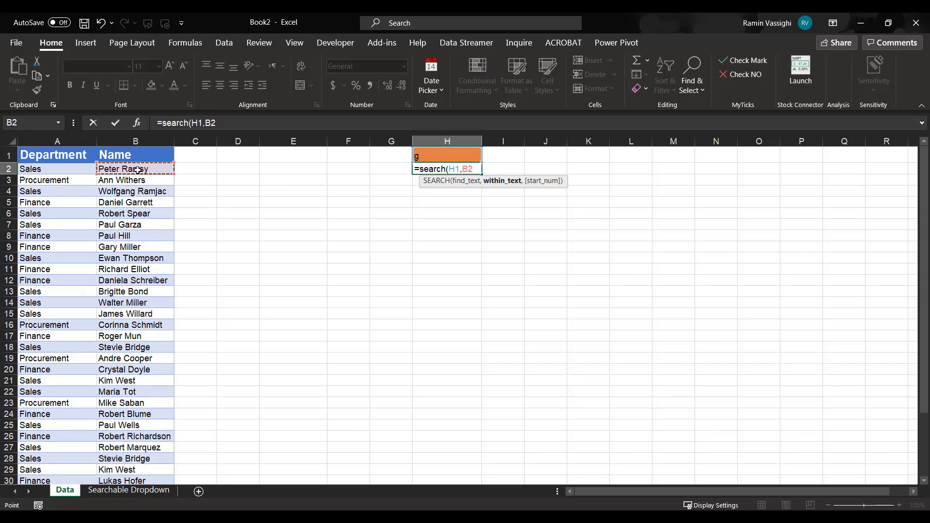
pyautogui.hotkey('ctrl', 'shift', 'Down')
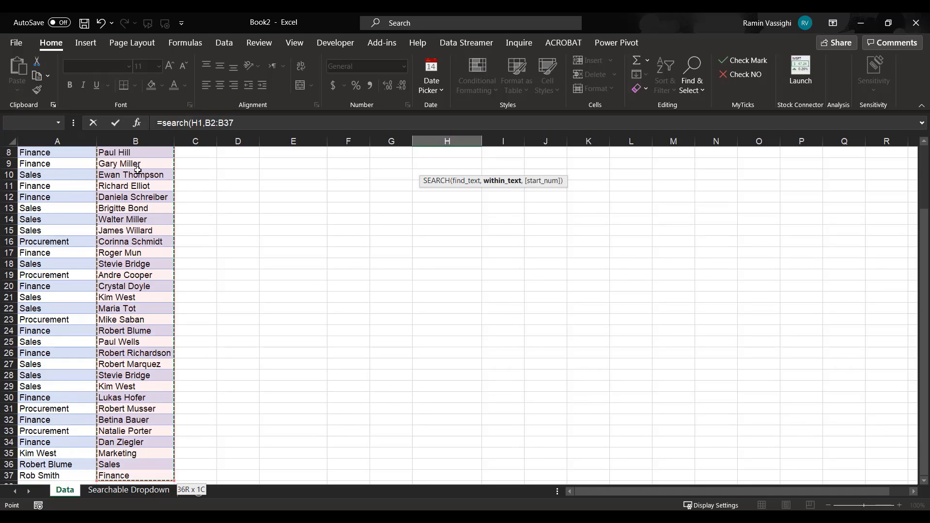
pyautogui.write(')')
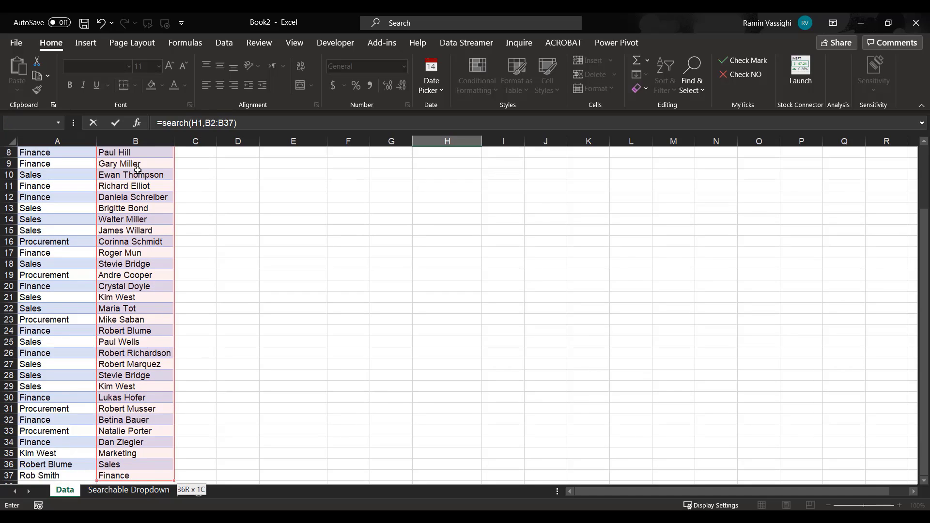
pyautogui.press('Return')
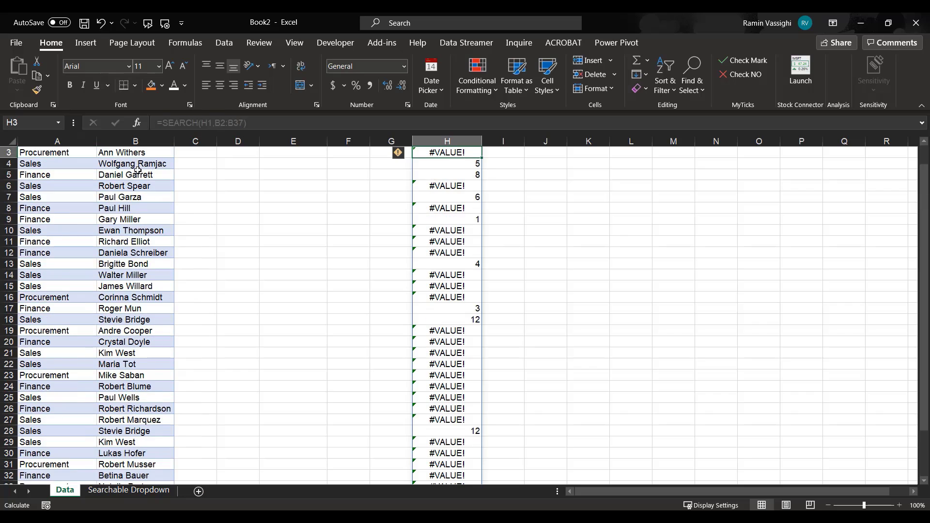
# Wrap the H2 formula in ISNUMBER so it reads =ISNUMBER(SEARCH(H1,B2:B37)).
pyautogui.scroll(1, 508, 197)
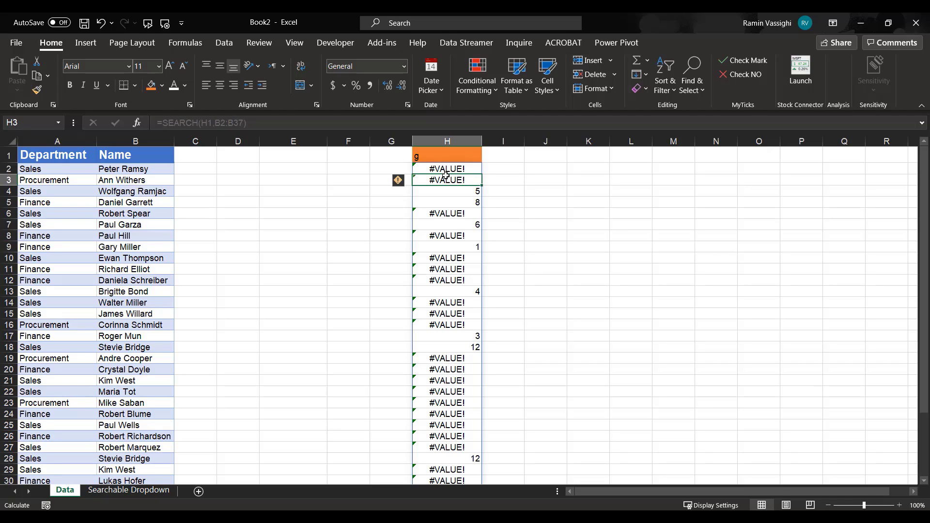
pyautogui.press('Up')
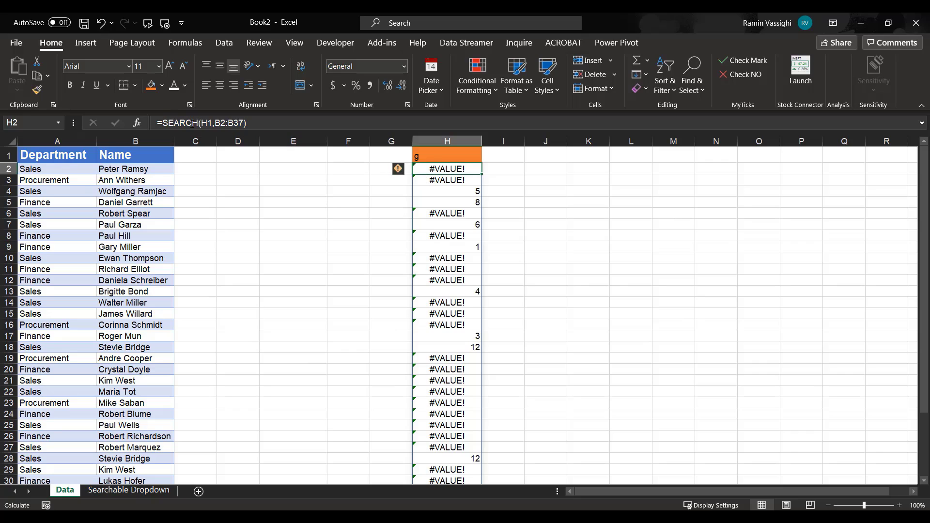
pyautogui.click(161, 123)
pyautogui.write('is')
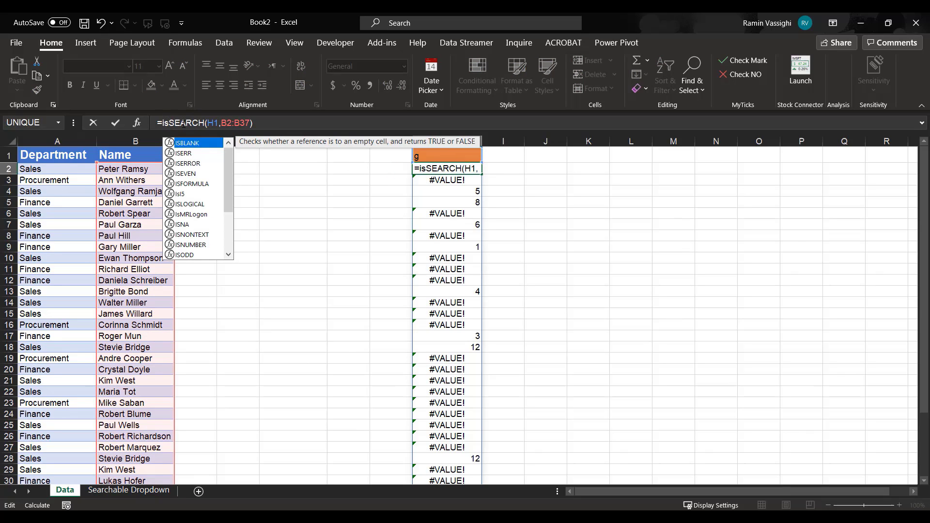
pyautogui.write('number')
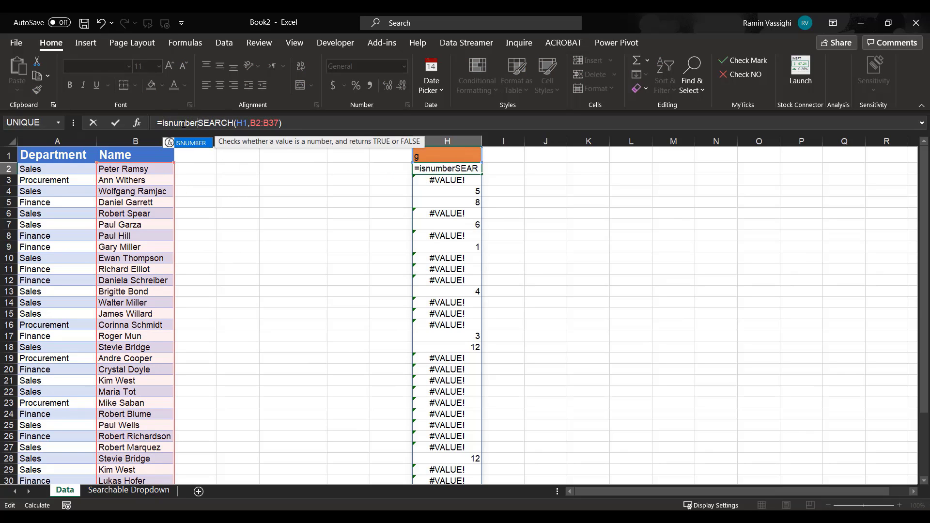
pyautogui.write('(')
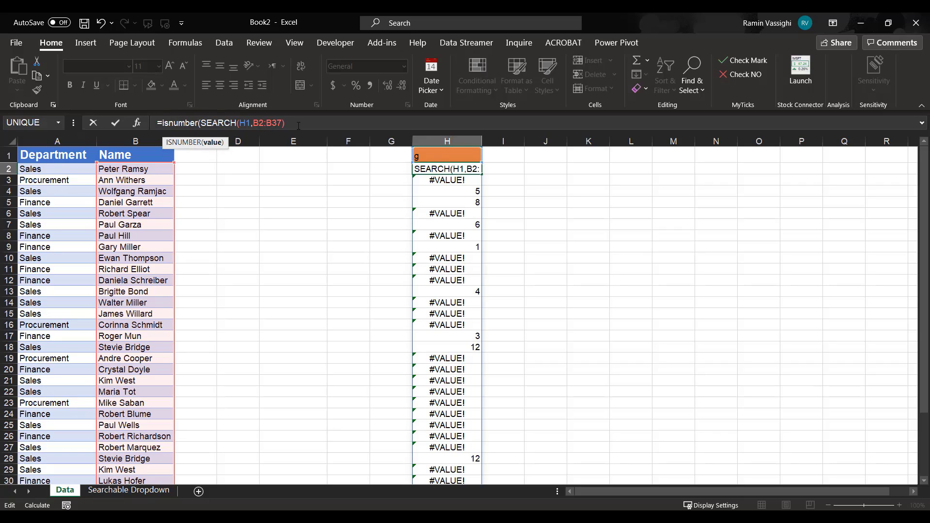
pyautogui.write(')')
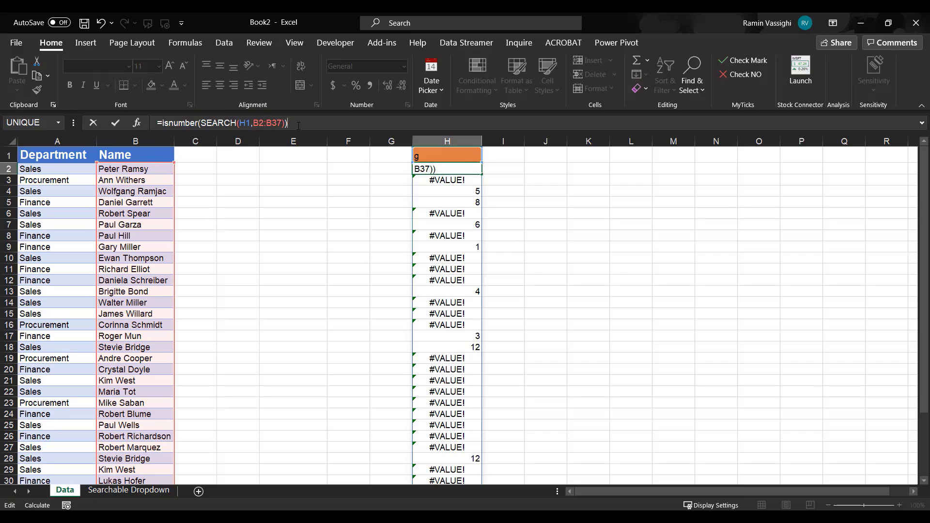
pyautogui.press('Return')
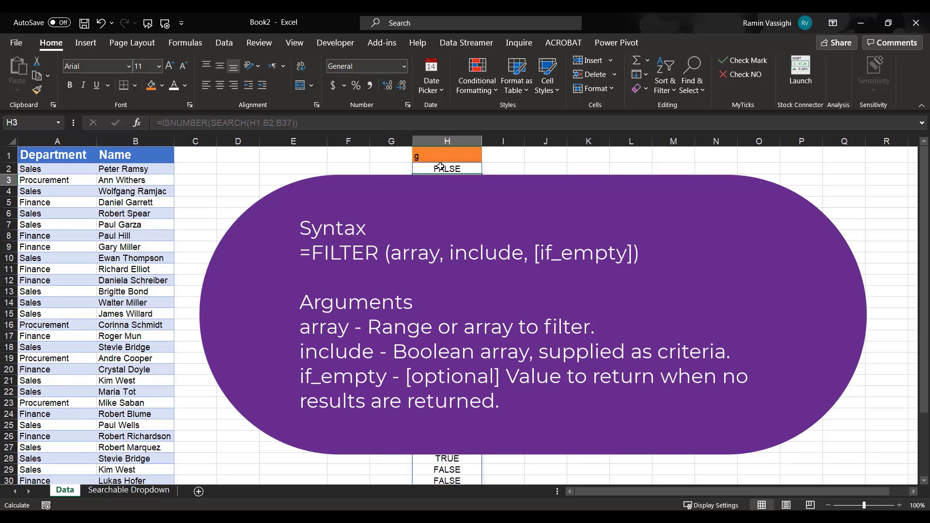
# Start nesting the H2 formula in FILTER, with B2:B37 as the array and the ISNUMBER expression as the include argument.
pyautogui.click(439, 168)
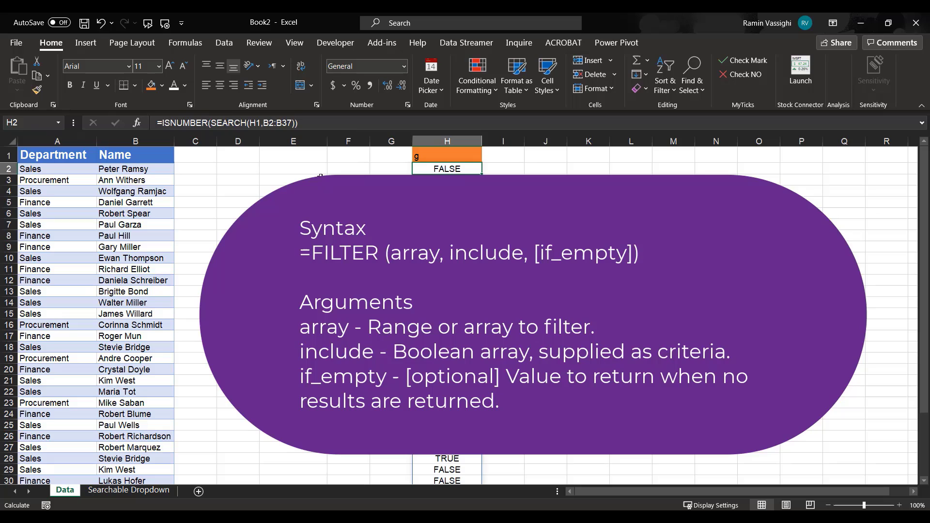
pyautogui.click(161, 123)
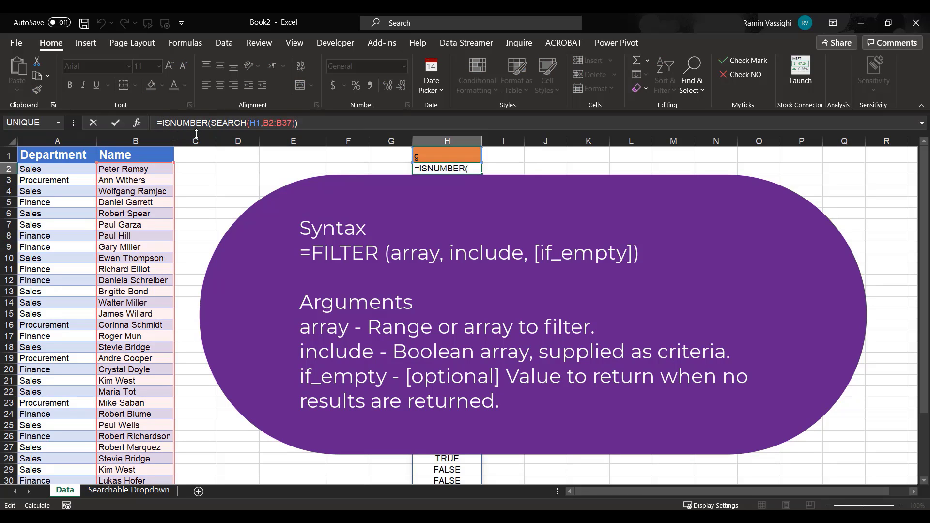
pyautogui.write('Filter')
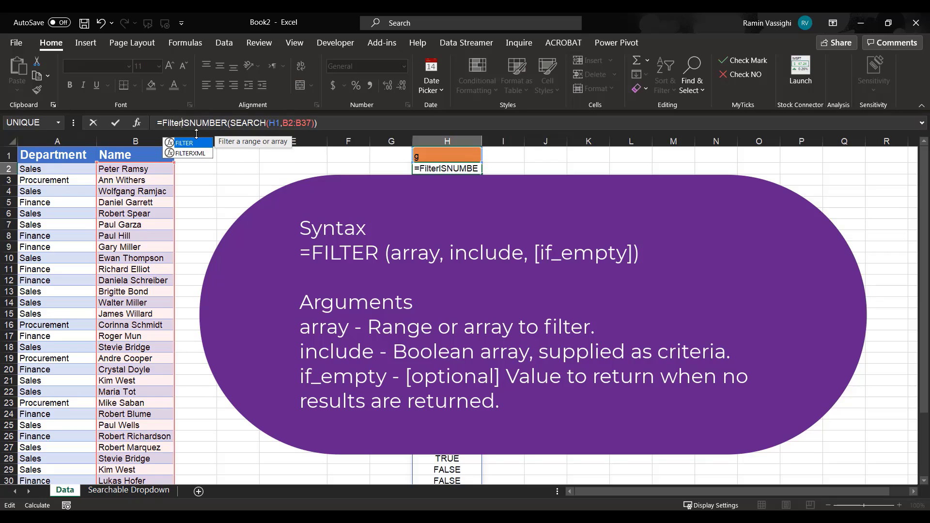
pyautogui.write('(')
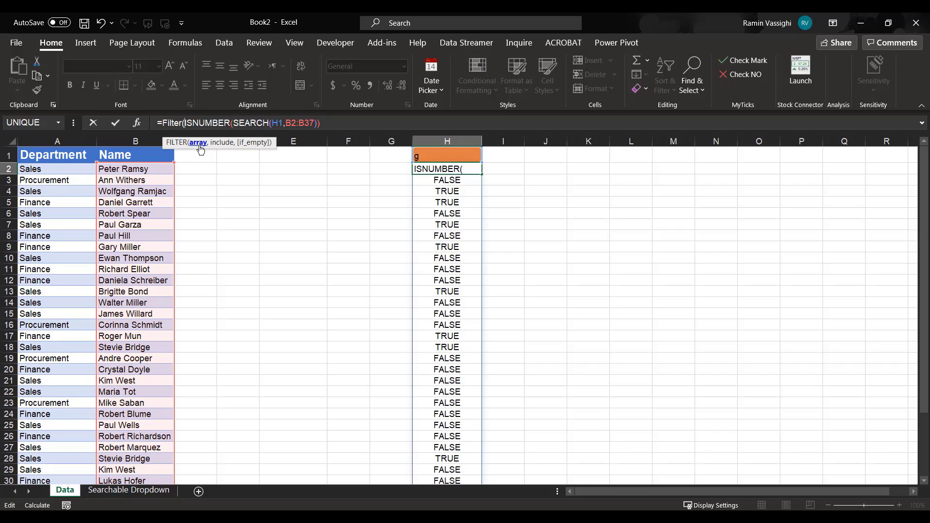
pyautogui.click(118, 170)
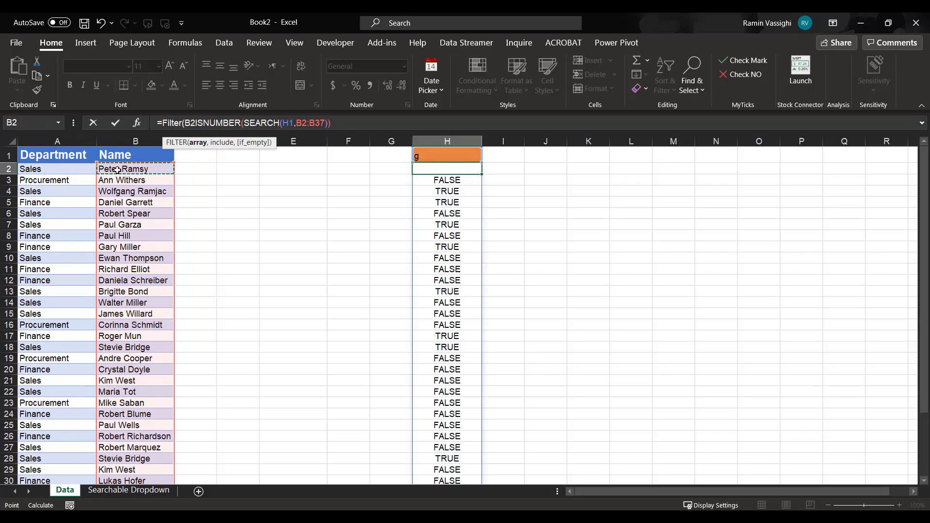
pyautogui.hotkey('ctrl', 'shift', 'Down')
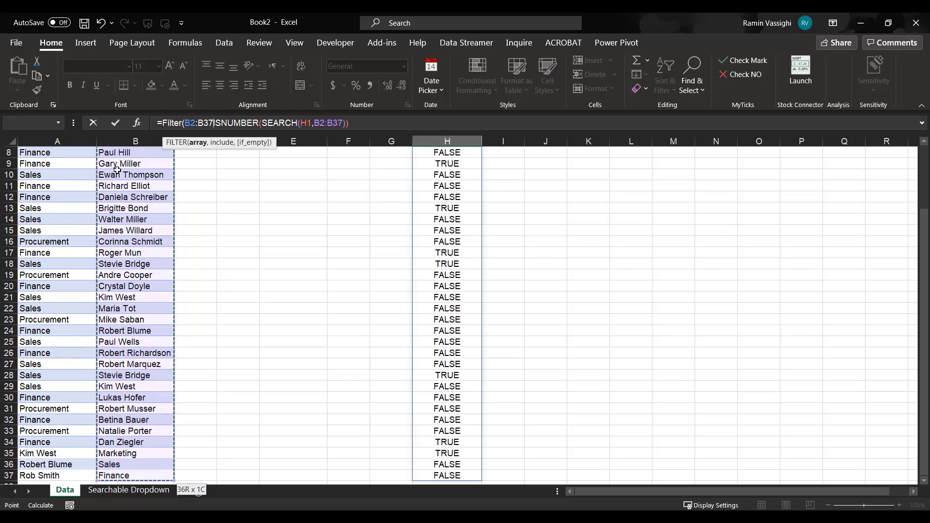
pyautogui.write(',')
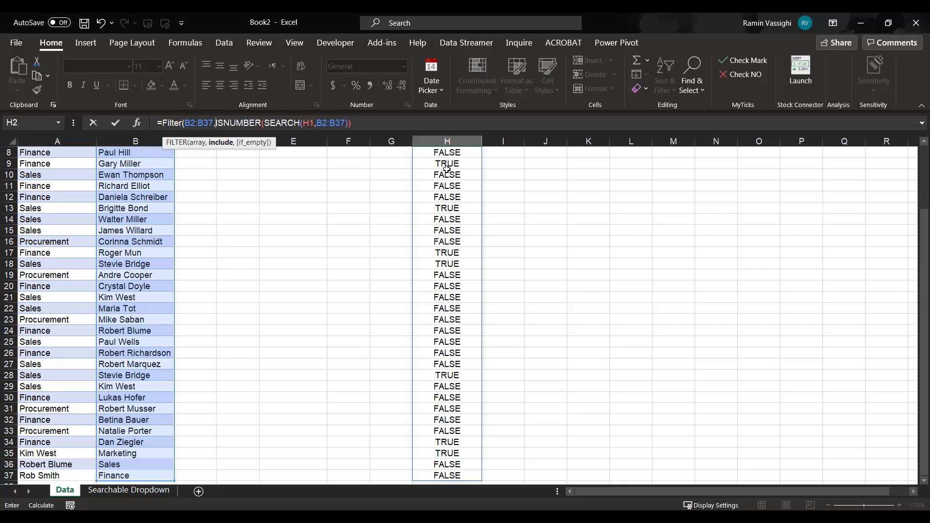
# Complete the FILTER formula in H2 with "Not Found" as the if_empty value, and widen column H slightly to fit the names.
pyautogui.click(365, 124)
pyautogui.write(',"Not Fou')
pyautogui.write('n')
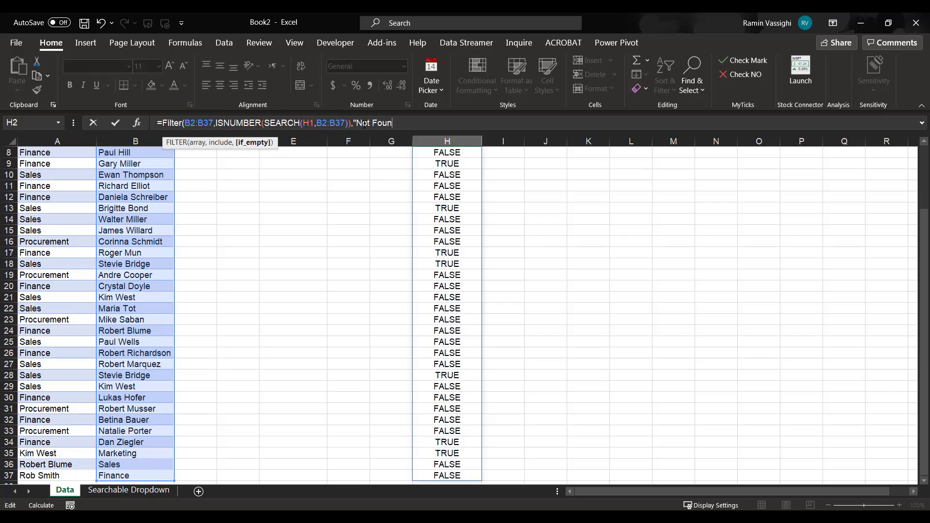
pyautogui.write('d")')
pyautogui.press('Return')
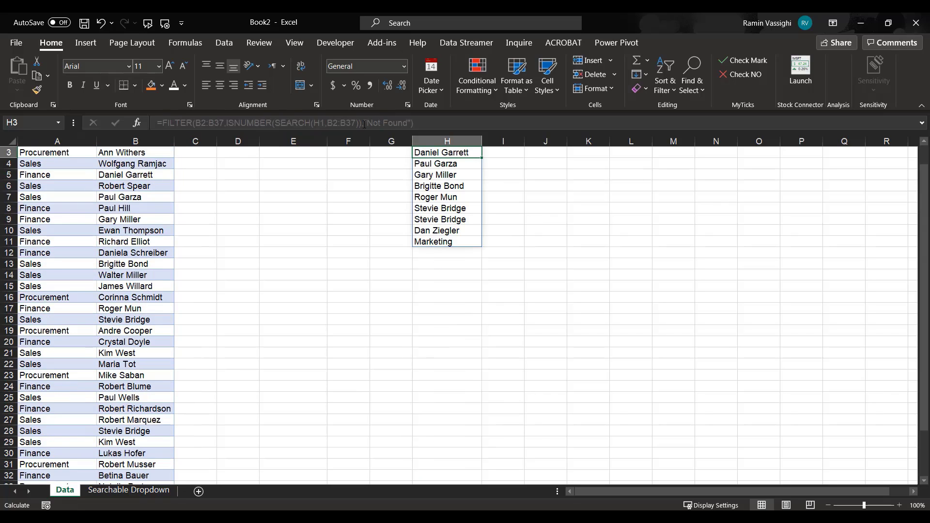
pyautogui.scroll(1, 499, 194)
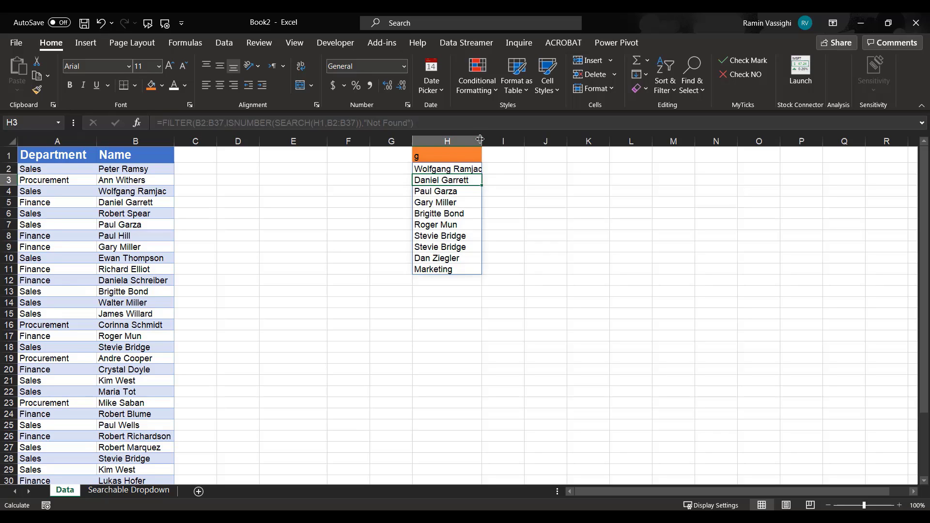
pyautogui.moveTo(482, 139); pyautogui.dragTo(486, 139)
# Test the filter by replacing the search term in H1 with the first name from B21, and compare the matches with the Name column.
pyautogui.click(419, 152)
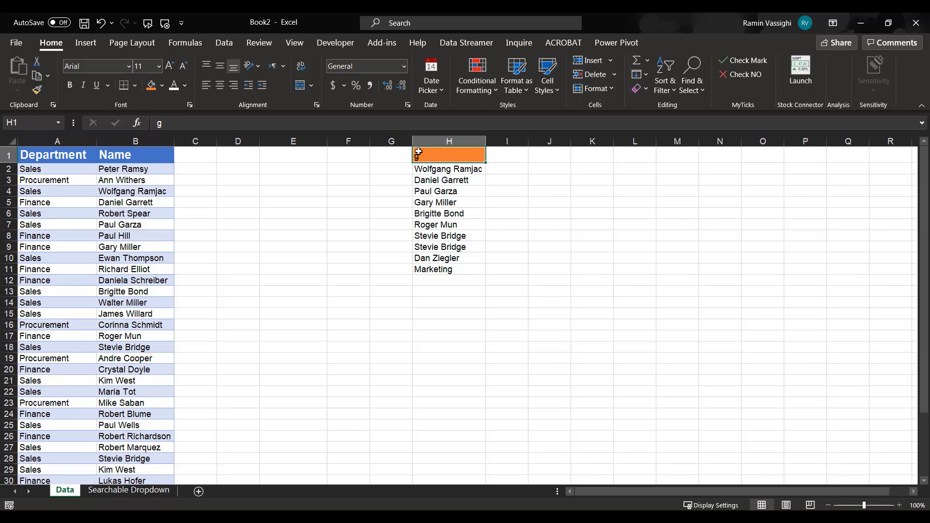
pyautogui.write('kin')
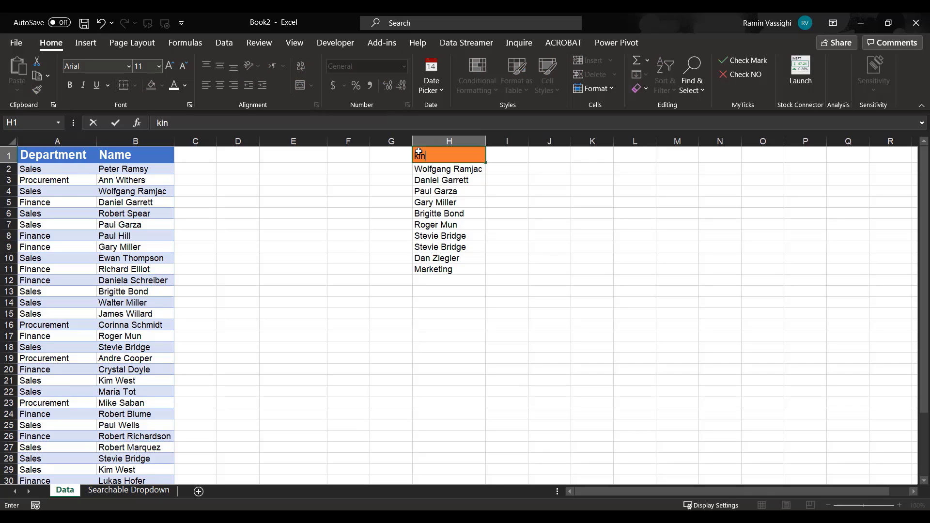
pyautogui.press('BackSpace')
pyautogui.write('m')
pyautogui.press('Return')
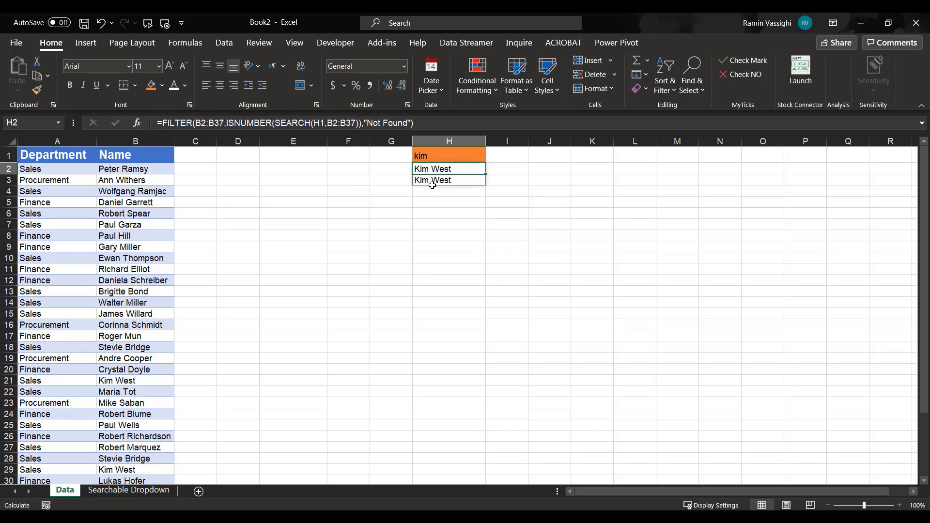
pyautogui.scroll(-6, 194, 277)
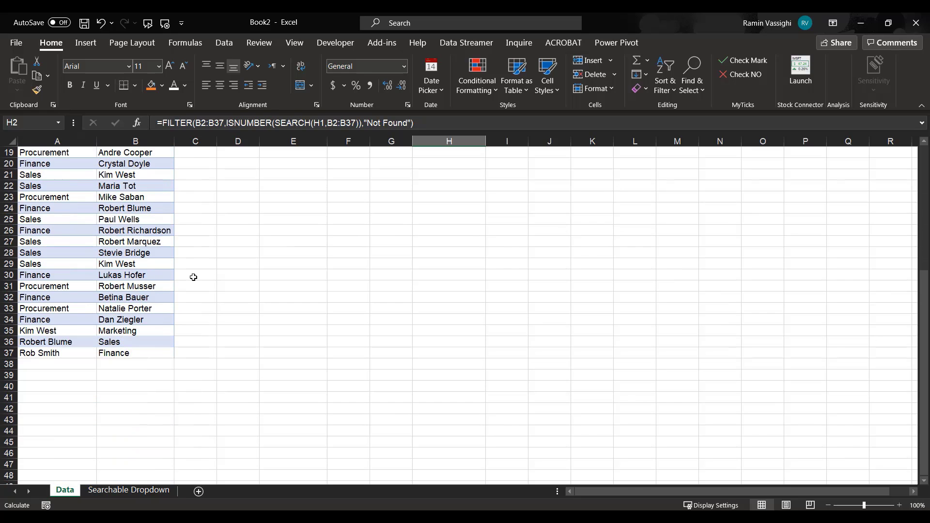
pyautogui.scroll(6, 193, 277)
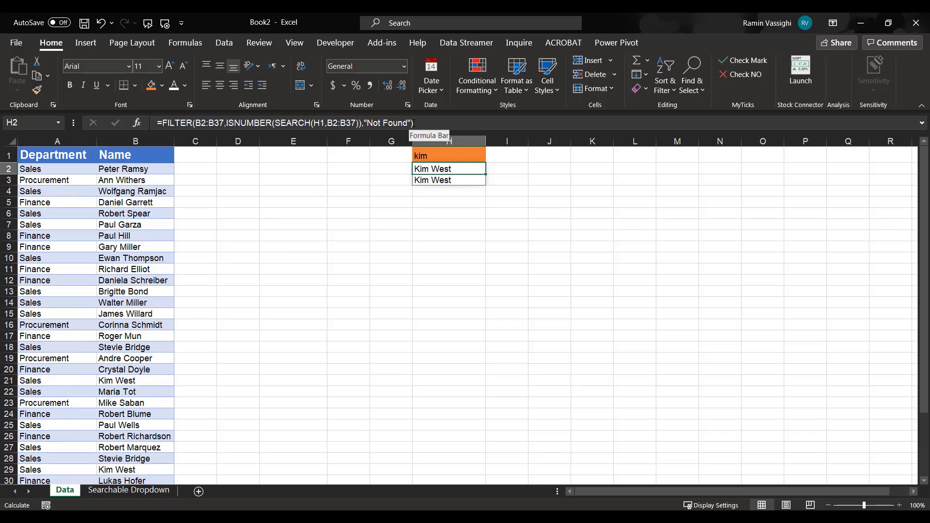
# Test a partial match by replacing the search term in H1 with the first three letters of the name in B6.
pyautogui.click(434, 153)
pyautogui.write('rob')
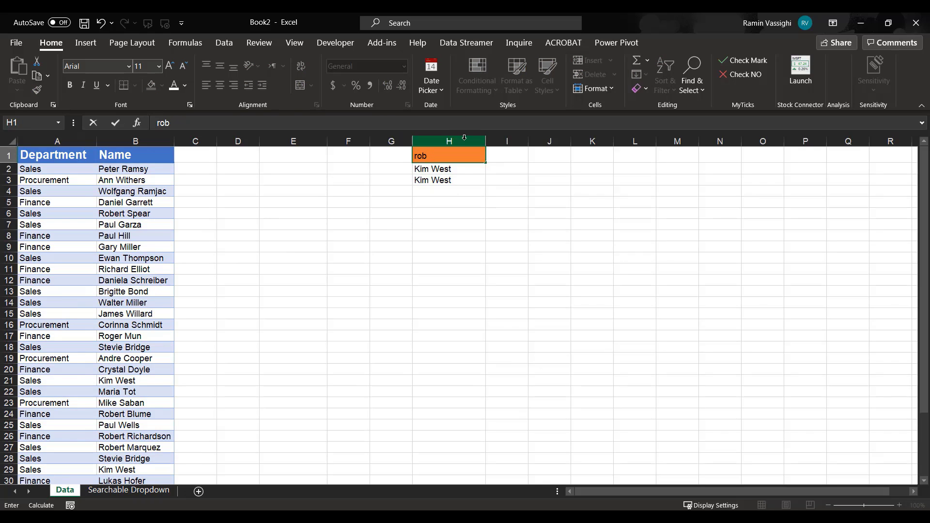
pyautogui.press('Return')
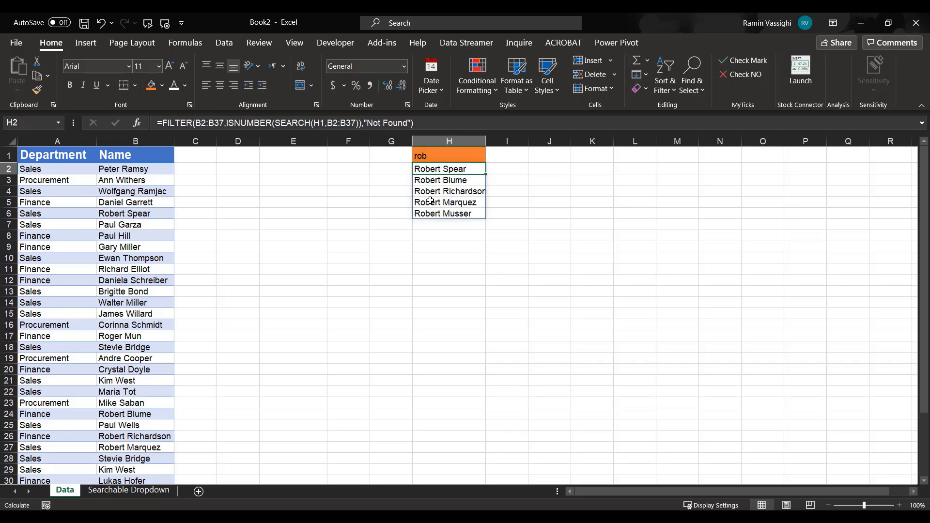
# Test the filter with a single letter by replacing the search term in H1 with k.
pyautogui.click(426, 156)
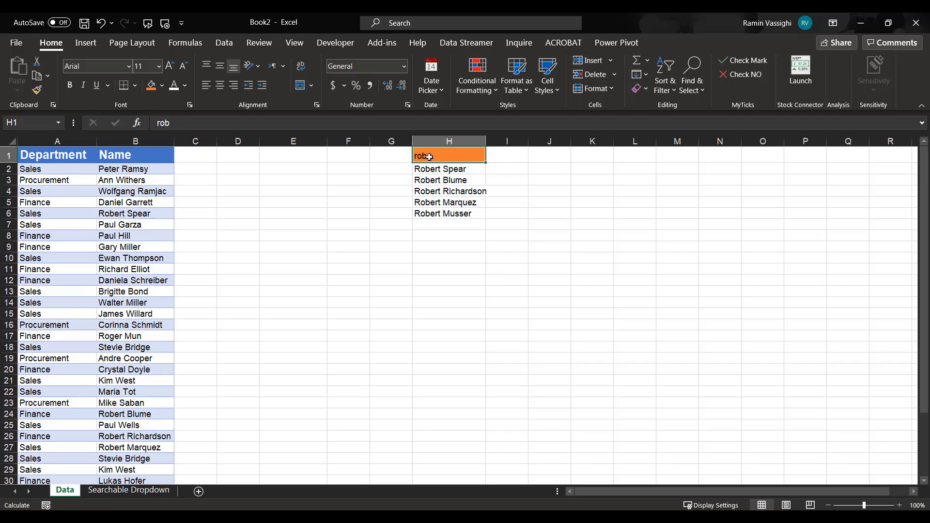
pyautogui.write('k')
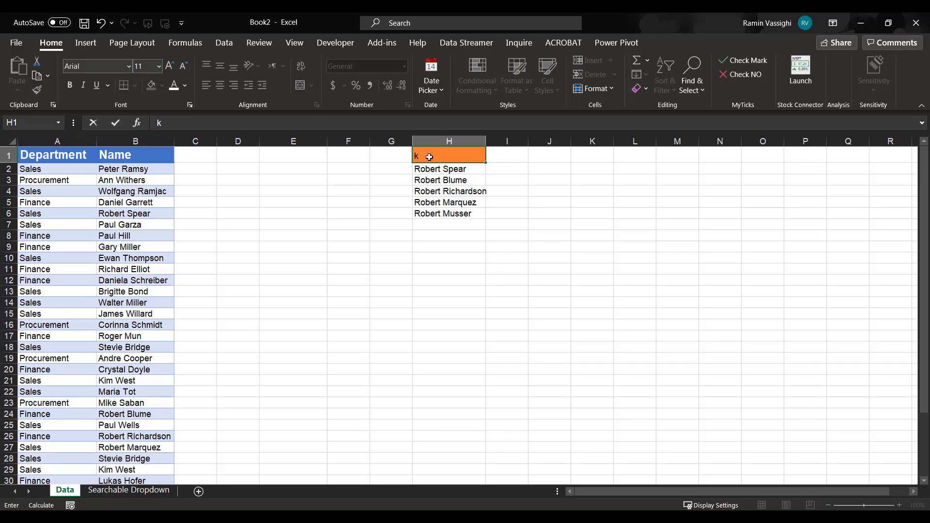
pyautogui.press('Return')
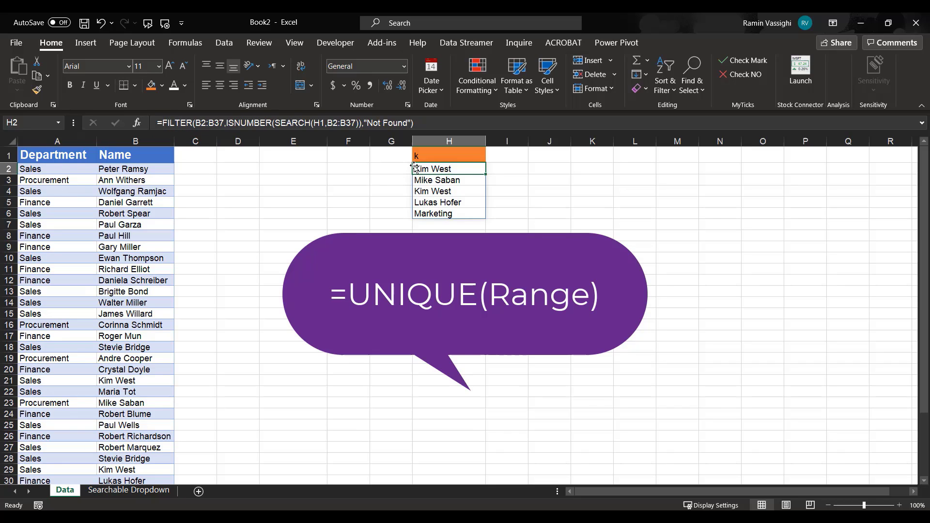
# Wrap the FILTER formula in H2 in the UNIQUE function to remove duplicate names from the list.
pyautogui.click(229, 123)
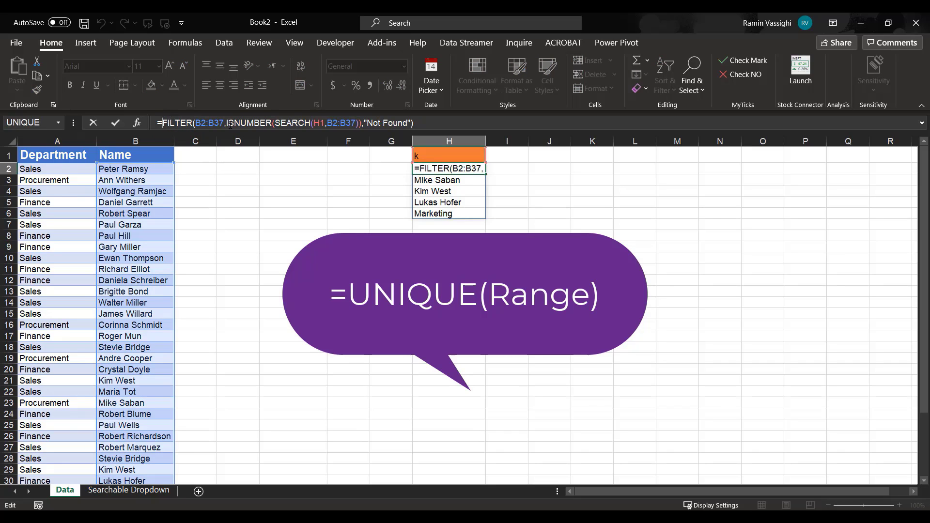
pyautogui.press('Home')
pyautogui.press('Right')
pyautogui.write('Uni')
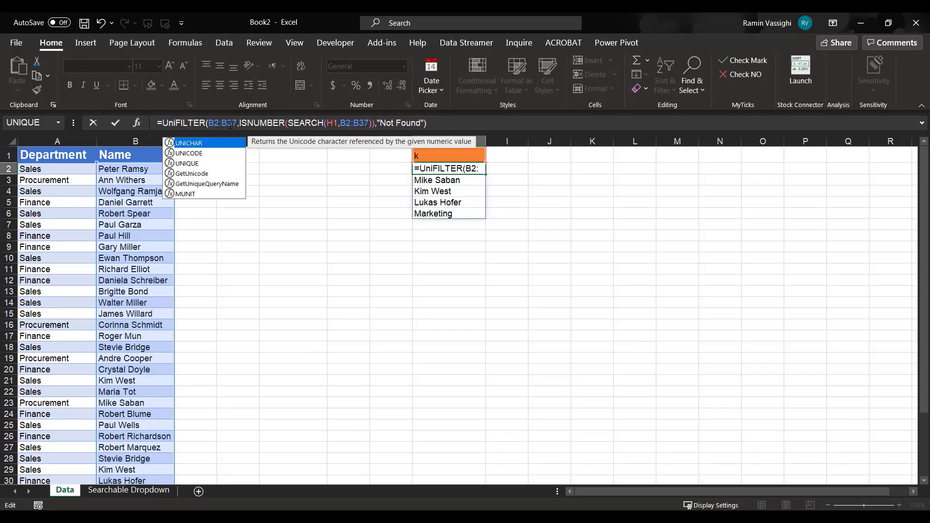
pyautogui.write('que')
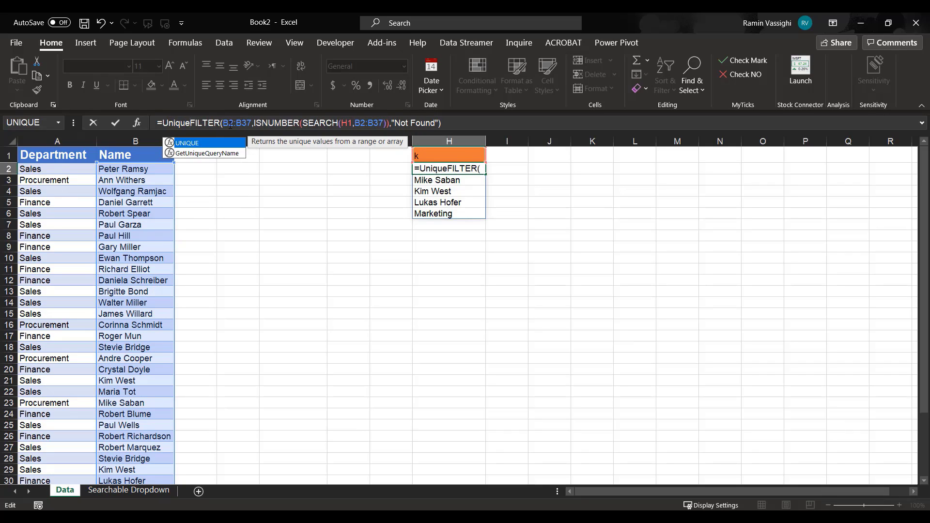
pyautogui.write('(')
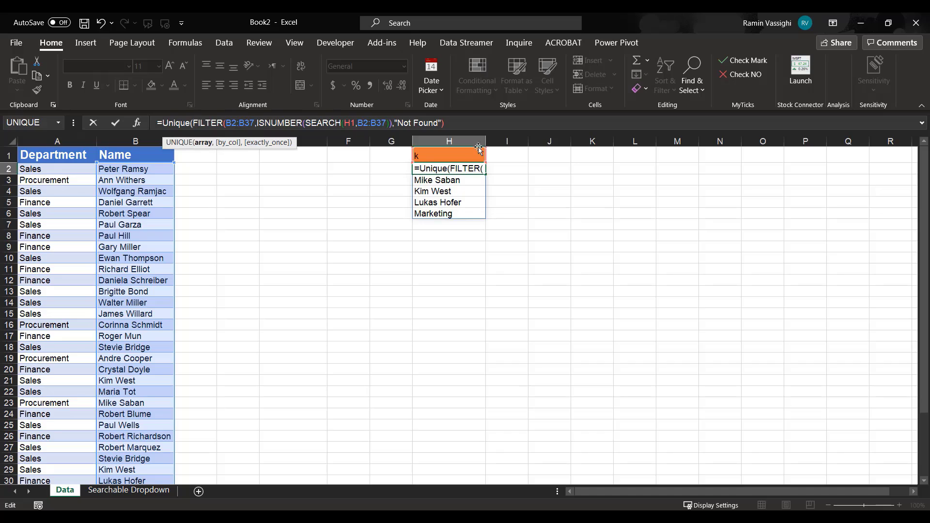
pyautogui.click(463, 123)
pyautogui.write(')')
pyautogui.press('Return')
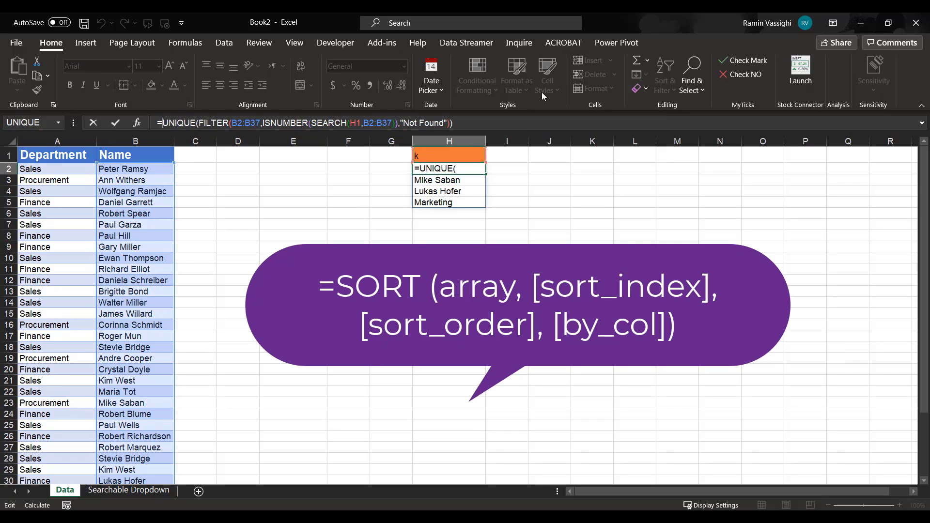
# Nest the UNIQUE formula in H2 inside the SORT function to list the matches alphabetically.
pyautogui.write('Sort(')
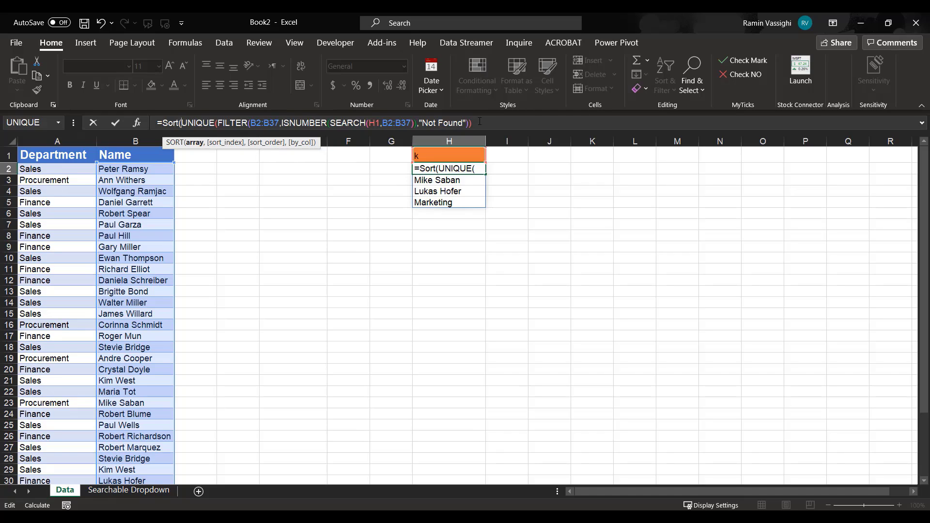
pyautogui.click(480, 122)
pyautogui.write(')')
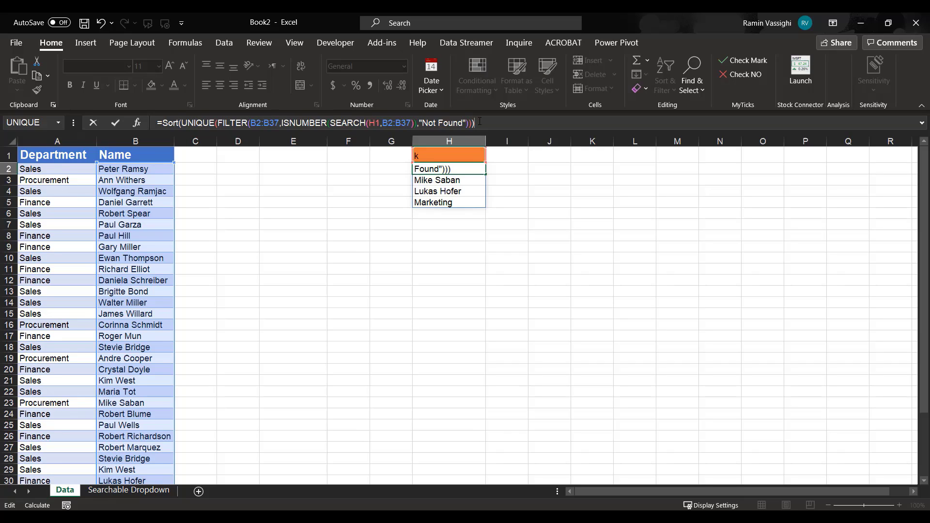
pyautogui.press('Return')
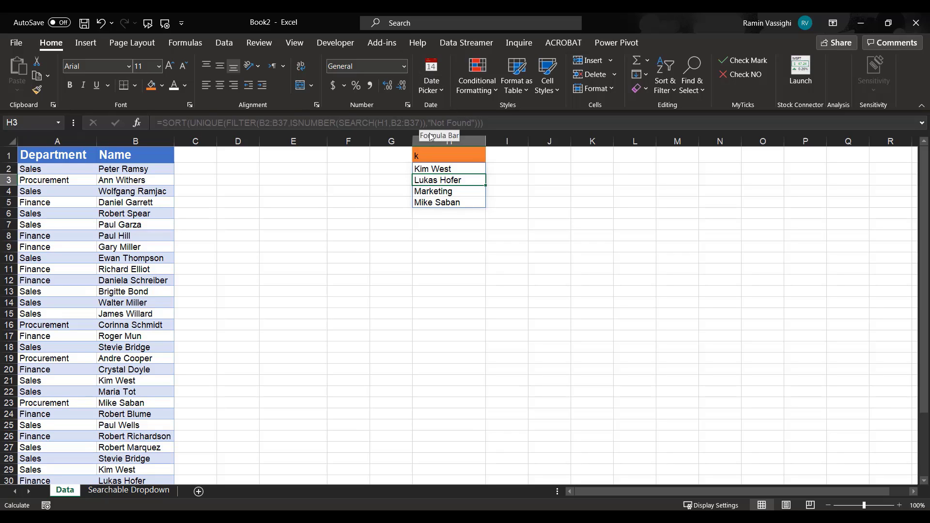
# Test the sorted, duplicate-free list by setting the search term in H1 to A and to An.
pyautogui.click(428, 154)
pyautogui.write('A')
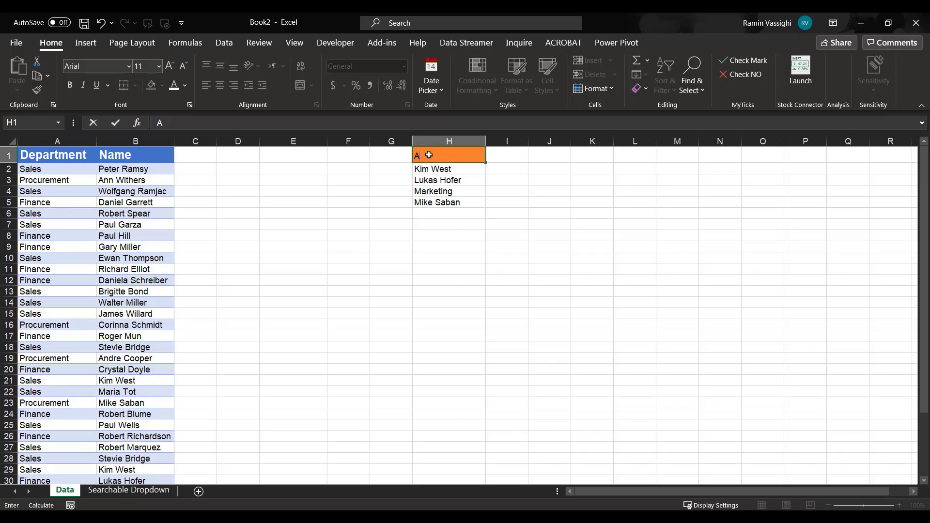
pyautogui.press('Return')
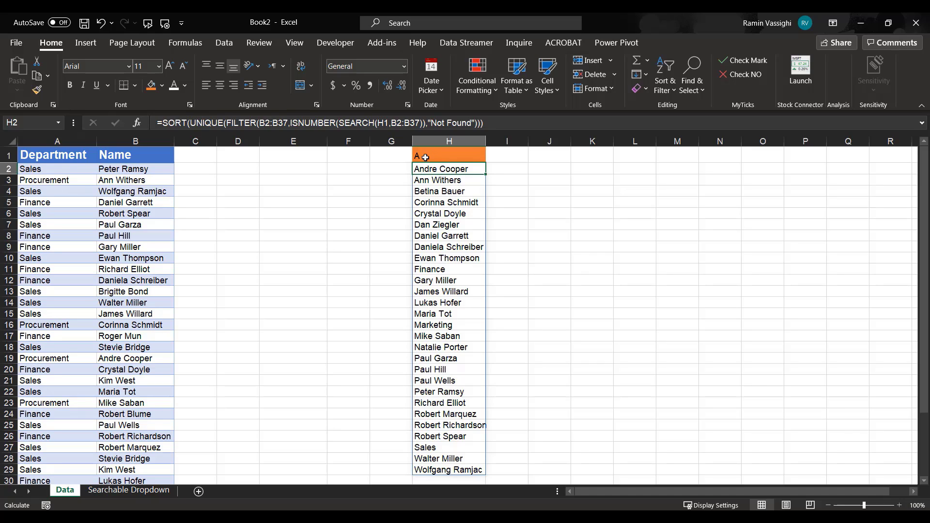
pyautogui.click(425, 158)
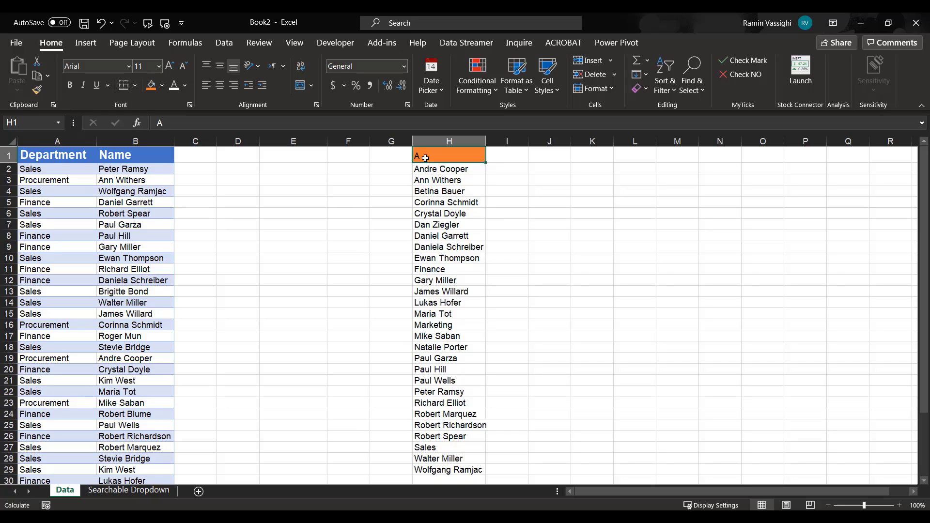
pyautogui.write('An')
pyautogui.press('Return')
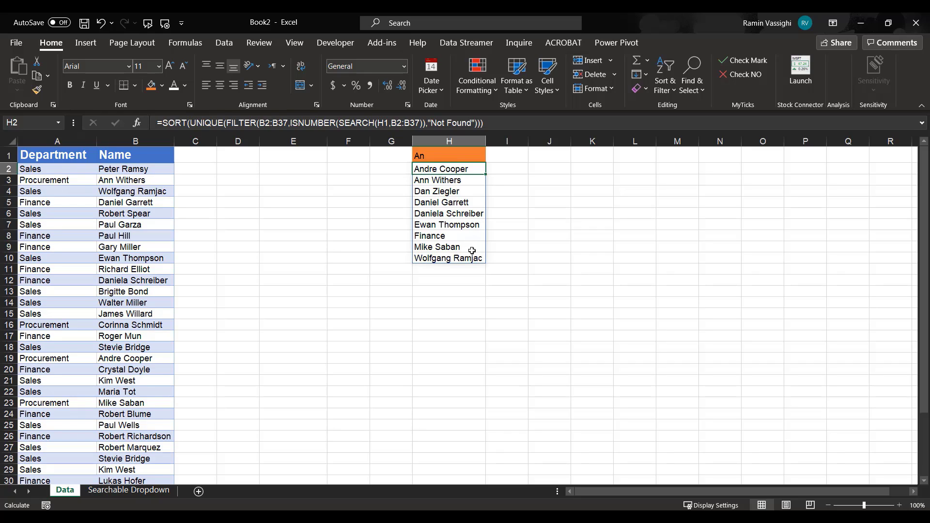
pyautogui.click(446, 158)
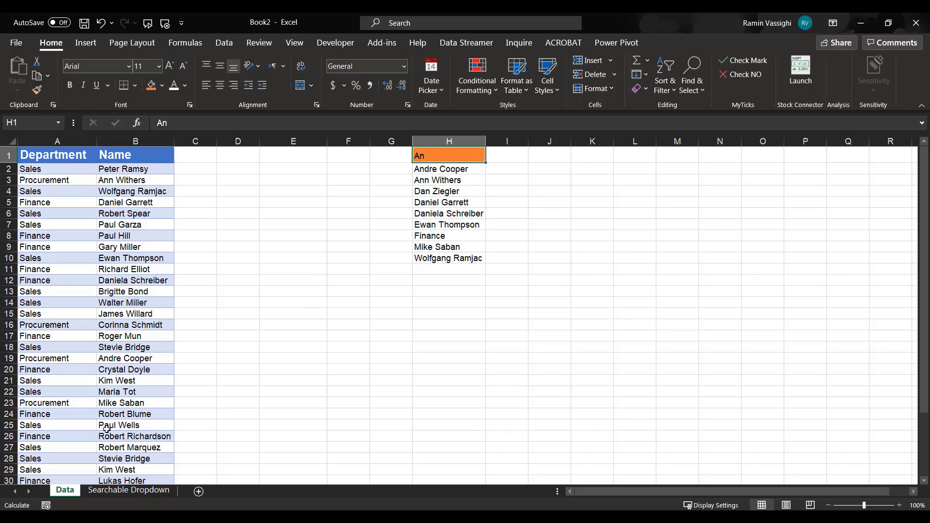
# Fill the Lookup input cell C2 on the Searchable Dropdown sheet with yellow.
pyautogui.click(135, 491)
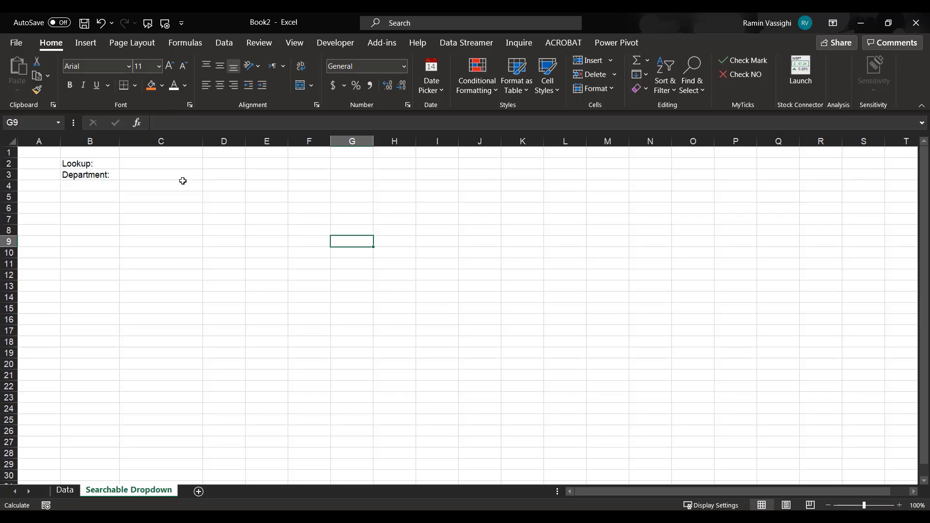
pyautogui.click(161, 164)
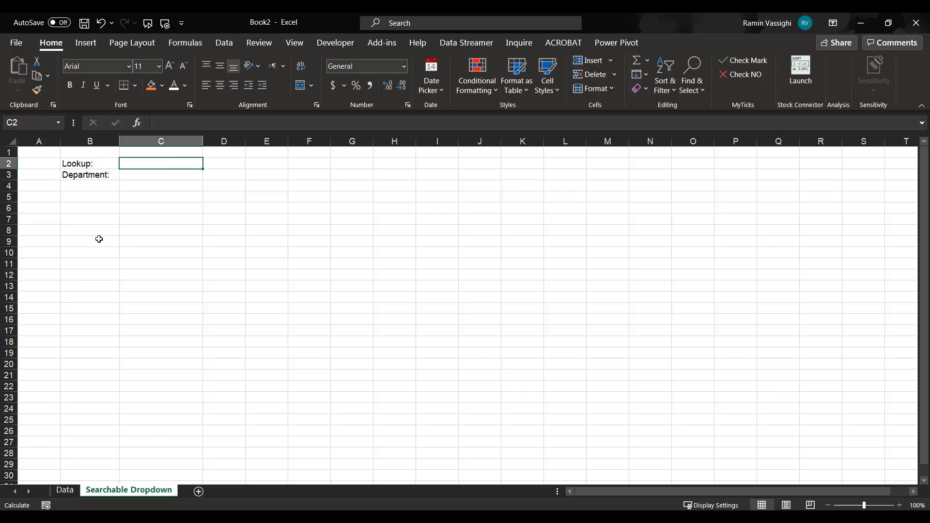
pyautogui.click(162, 87)
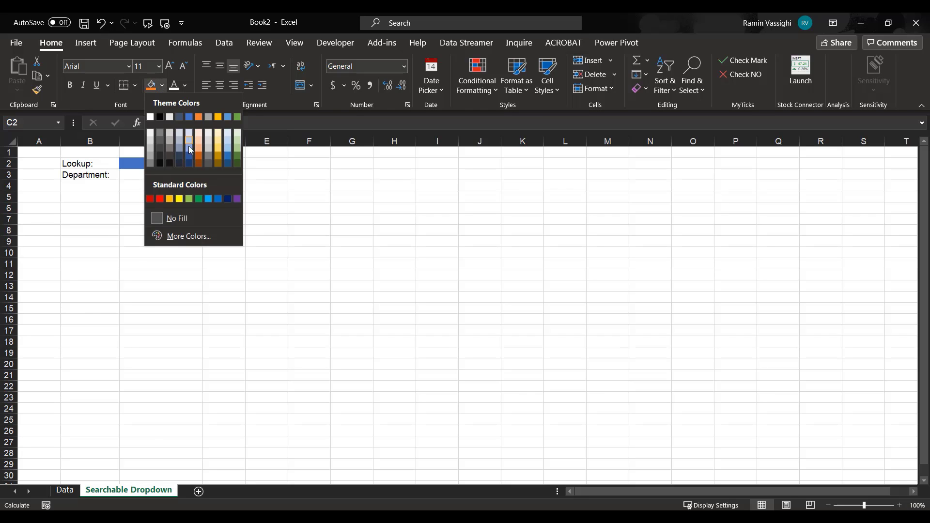
pyautogui.click(179, 197)
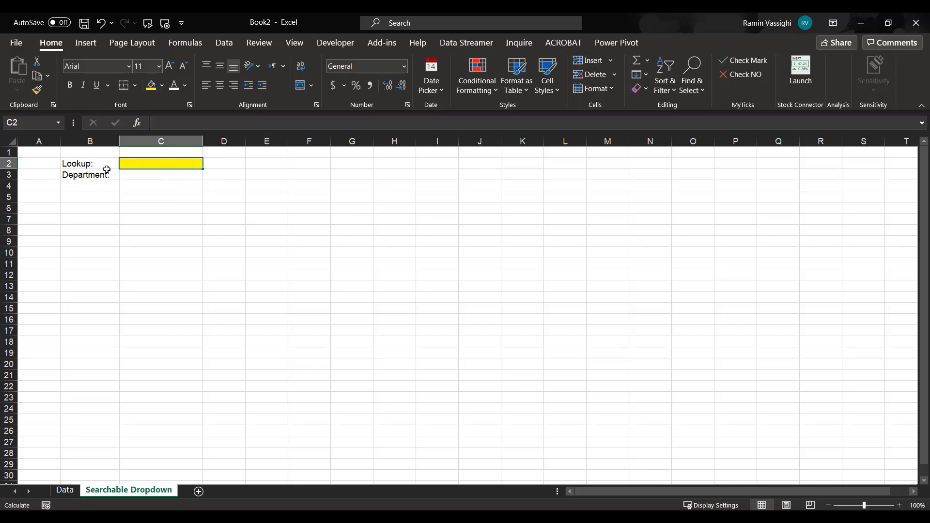
# Clear the search term from H1 on the Data sheet.
pyautogui.click(65, 491)
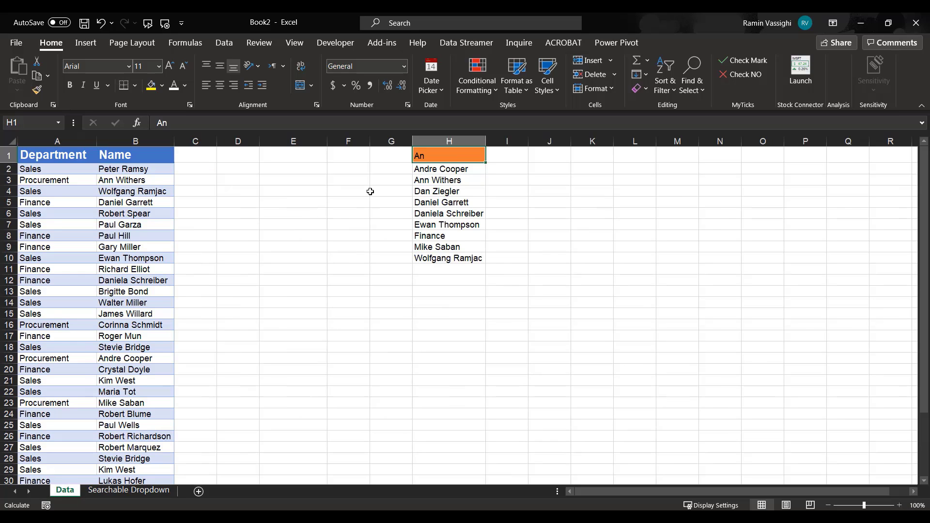
pyautogui.click(428, 167)
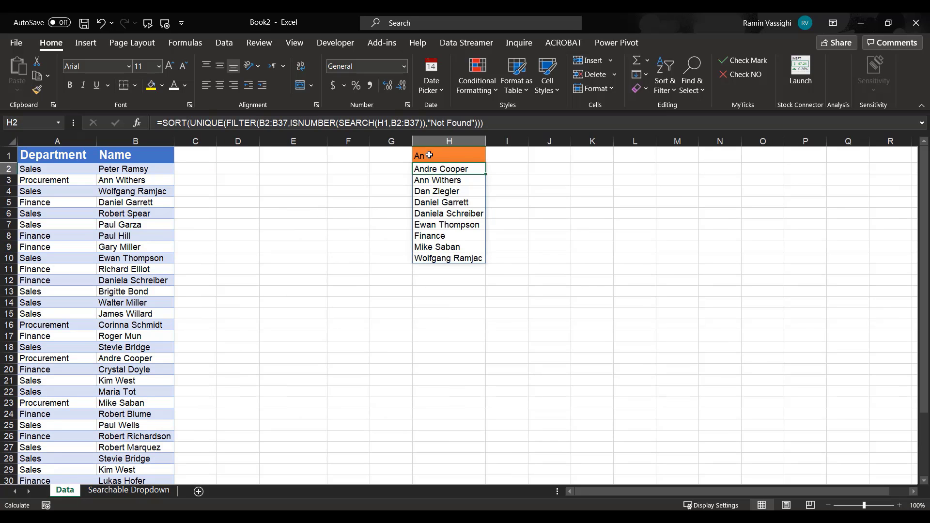
pyautogui.click(429, 154)
pyautogui.press('Delete')
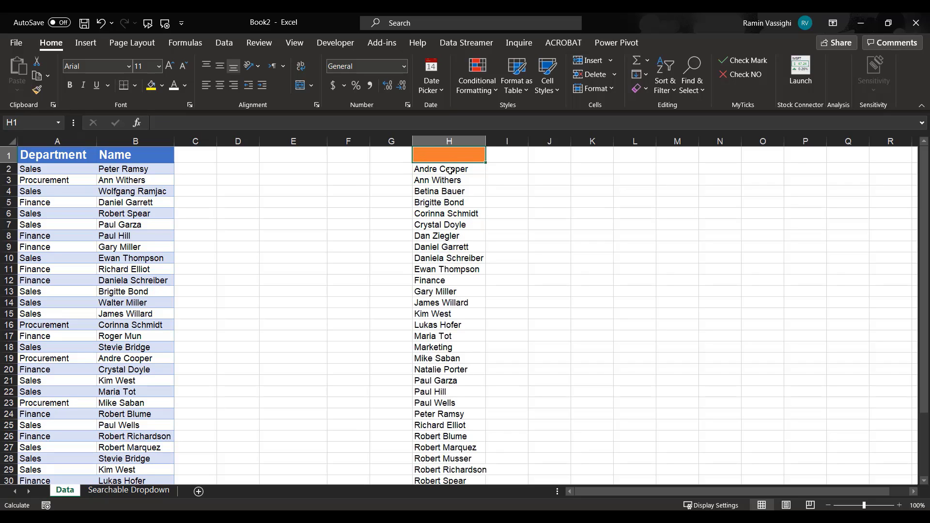
# Replace the H1 reference in the SEARCH function of the H2 formula with cell C2 of the Searchable Dropdown sheet.
pyautogui.click(445, 169)
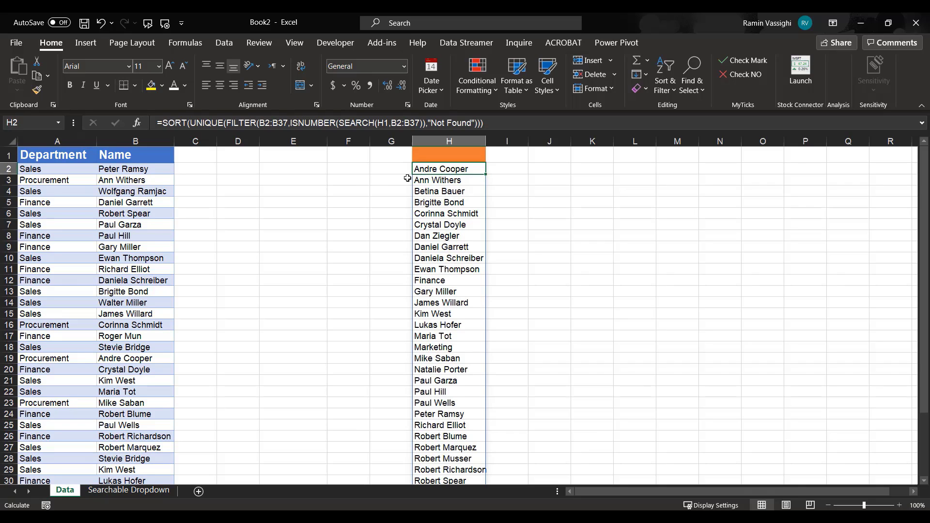
pyautogui.click(386, 123)
pyautogui.click(375, 123)
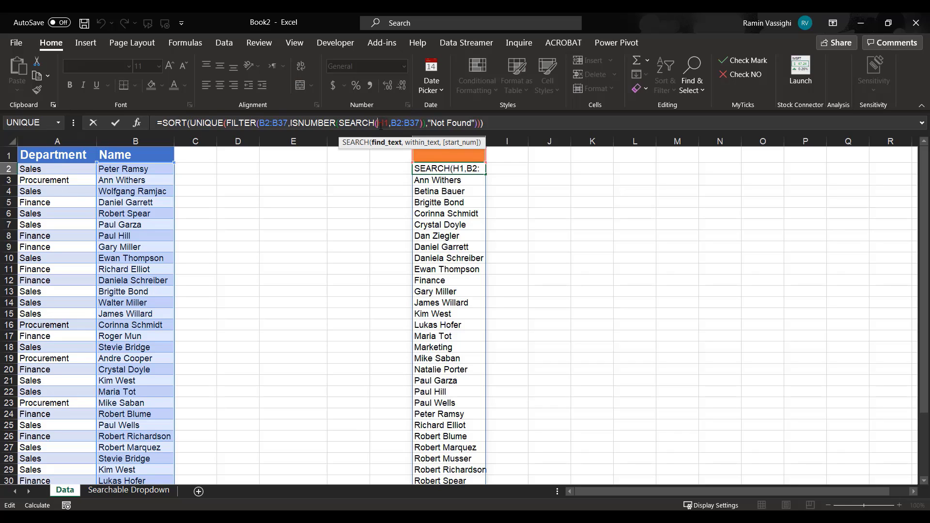
pyautogui.click(128, 490)
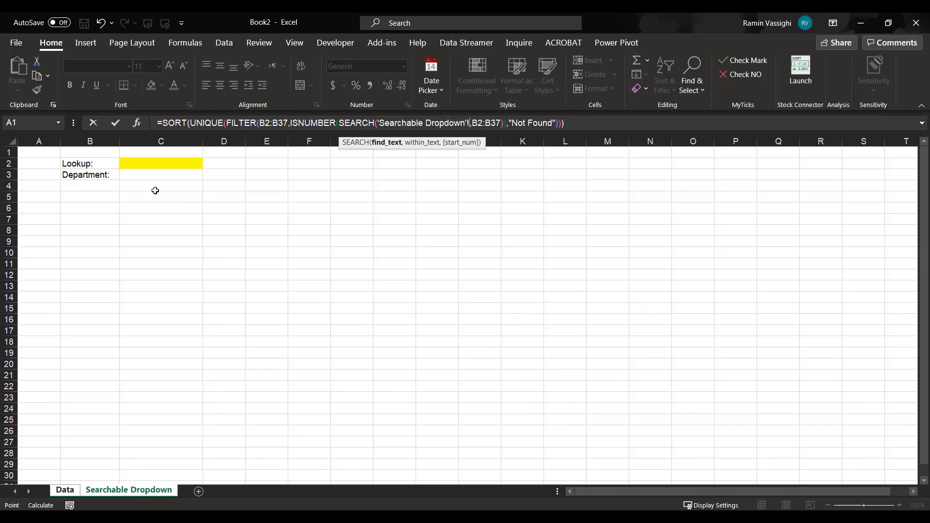
pyautogui.click(155, 163)
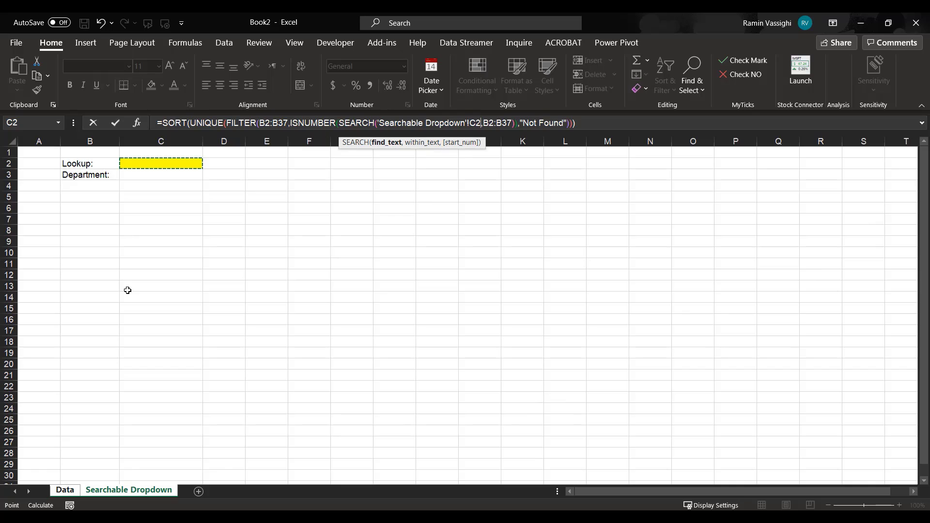
pyautogui.press('Return')
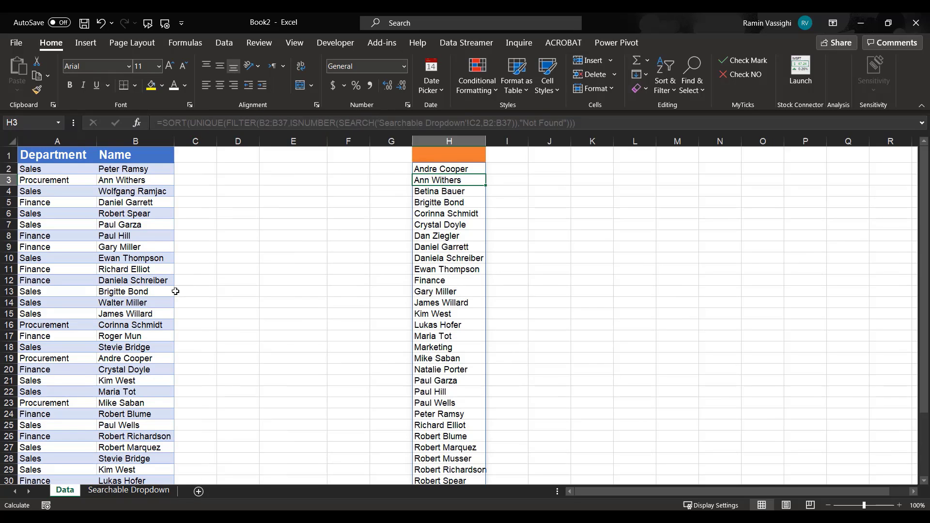
# Test the link by entering m in C2 and checking the filtered names on the Data sheet, and clear C2 again.
pyautogui.click(126, 489)
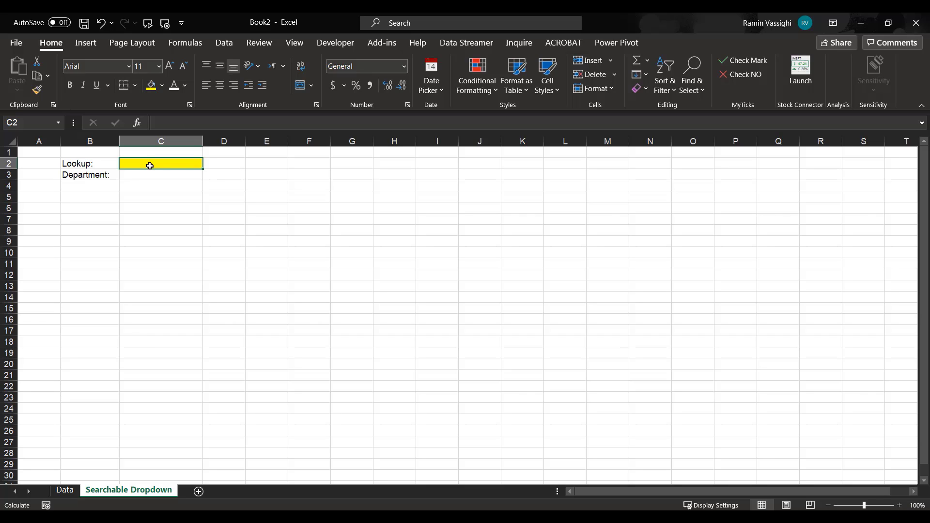
pyautogui.write('m')
pyautogui.press('Return')
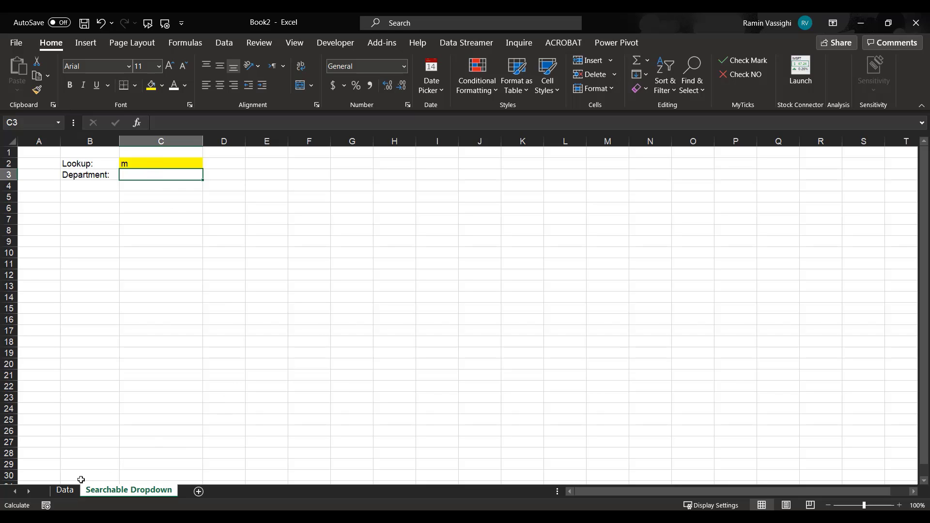
pyautogui.click(65, 490)
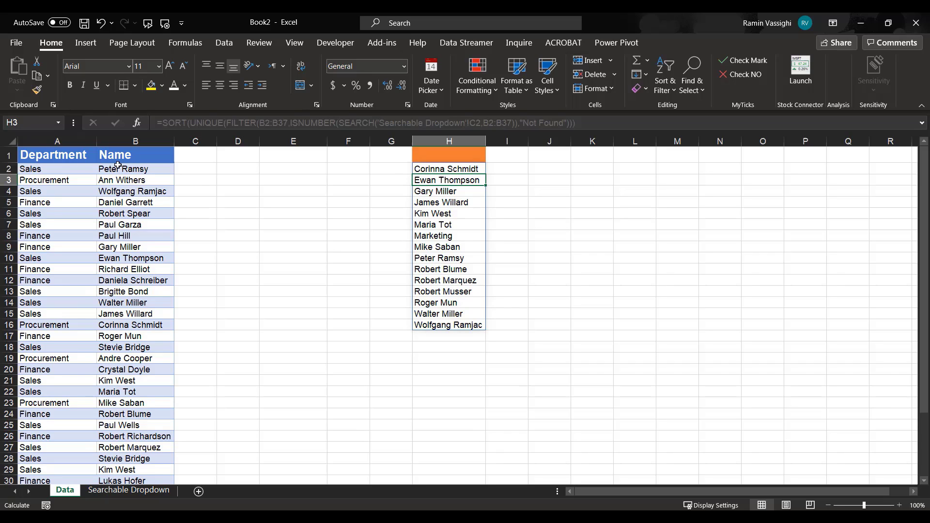
pyautogui.click(147, 492)
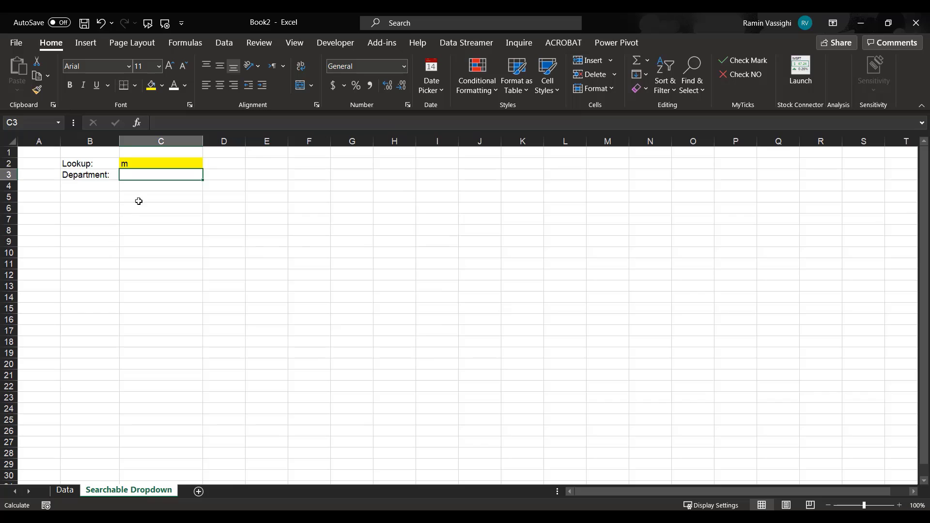
pyautogui.click(137, 165)
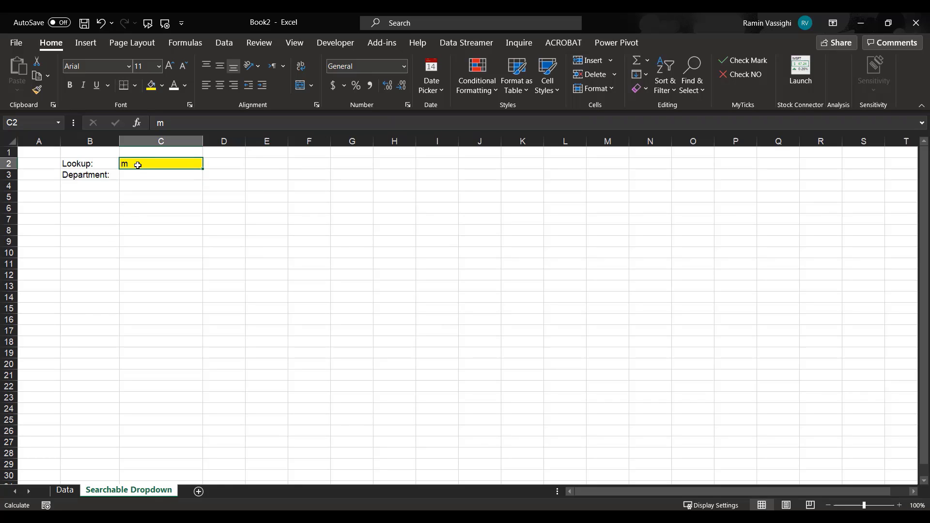
pyautogui.press('Delete')
# Open data validation for Lookup cell C2 on the Searchable Dropdown sheet and allow only List entries.
pyautogui.click(251, 159)
pyautogui.click(180, 161)
pyautogui.click(224, 43)
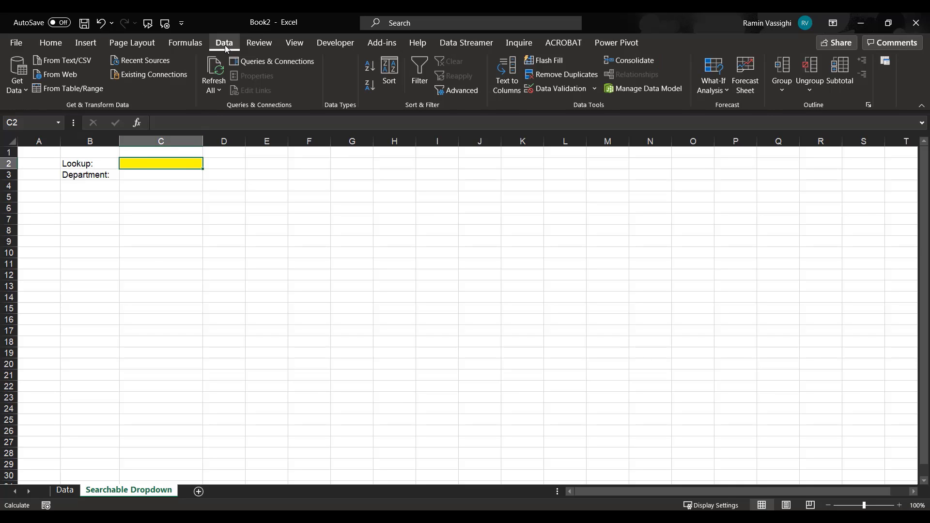
pyautogui.click(594, 89)
pyautogui.click(563, 104)
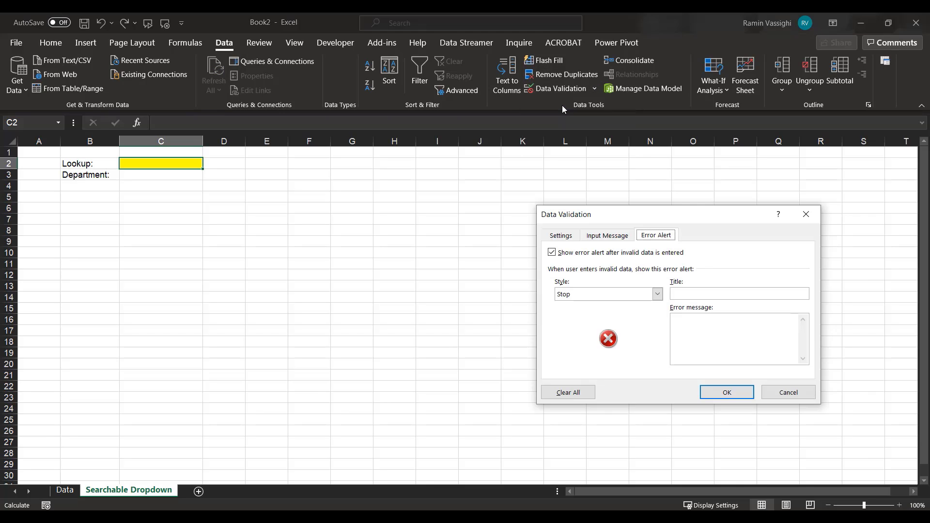
pyautogui.click(564, 236)
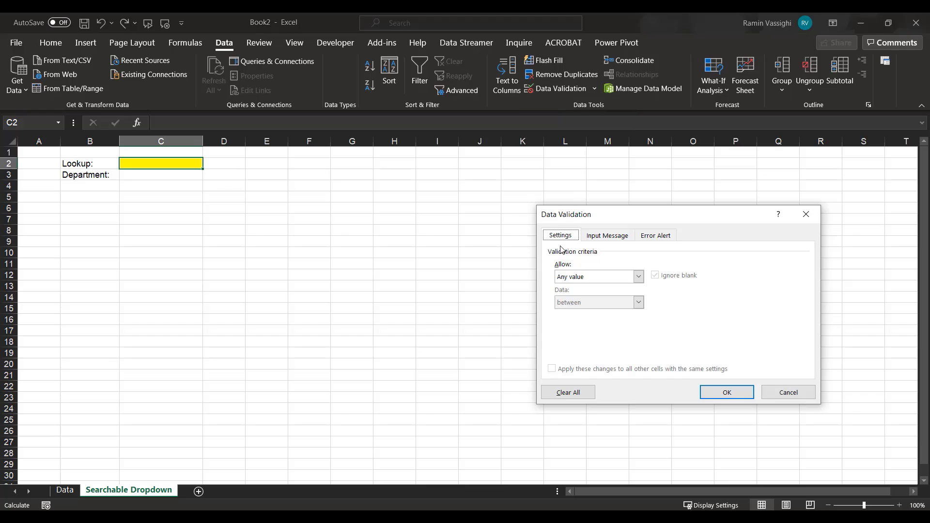
pyautogui.click(638, 276)
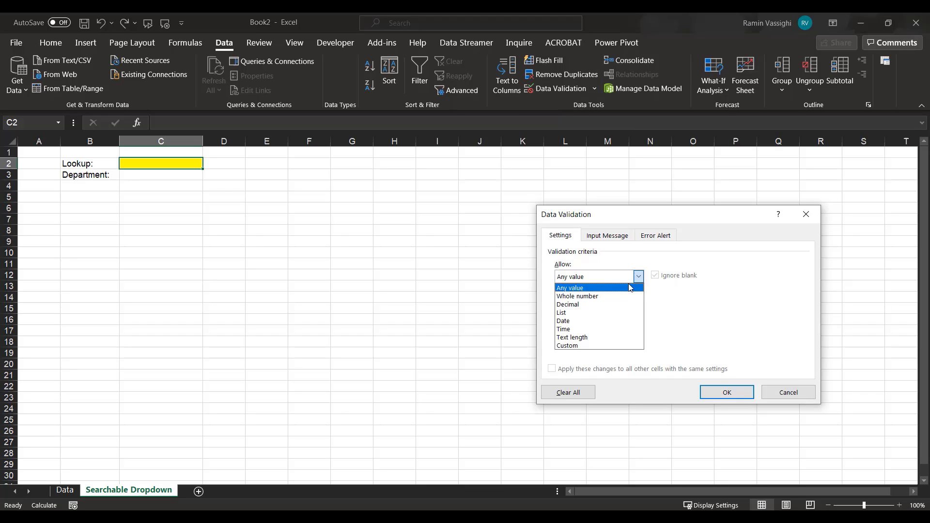
pyautogui.click(567, 313)
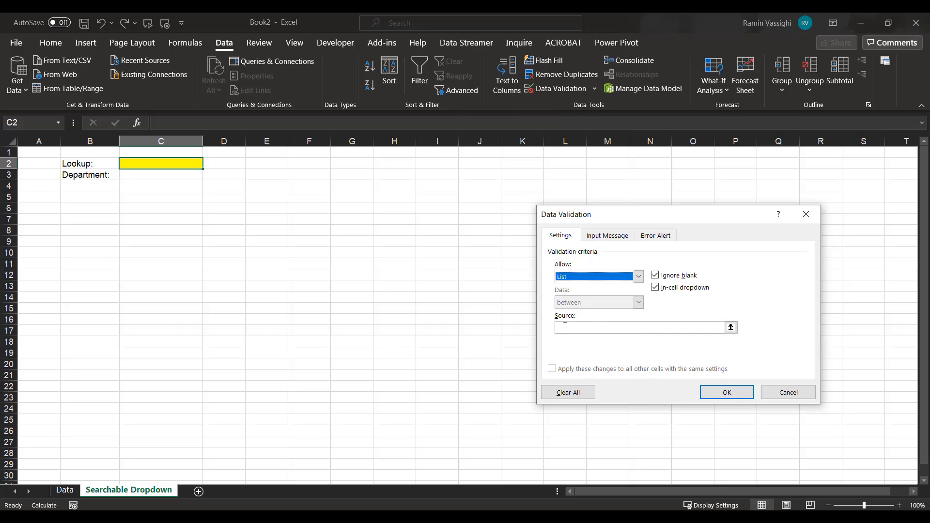
# Set the validation list source to the spilled name list with =Data!$H$2# and apply the rule to C2.
pyautogui.click(564, 327)
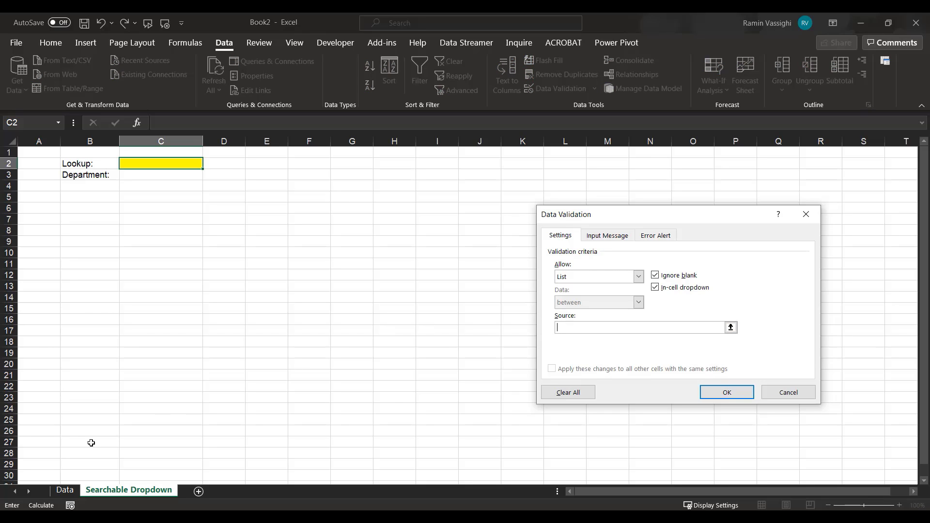
pyautogui.click(65, 491)
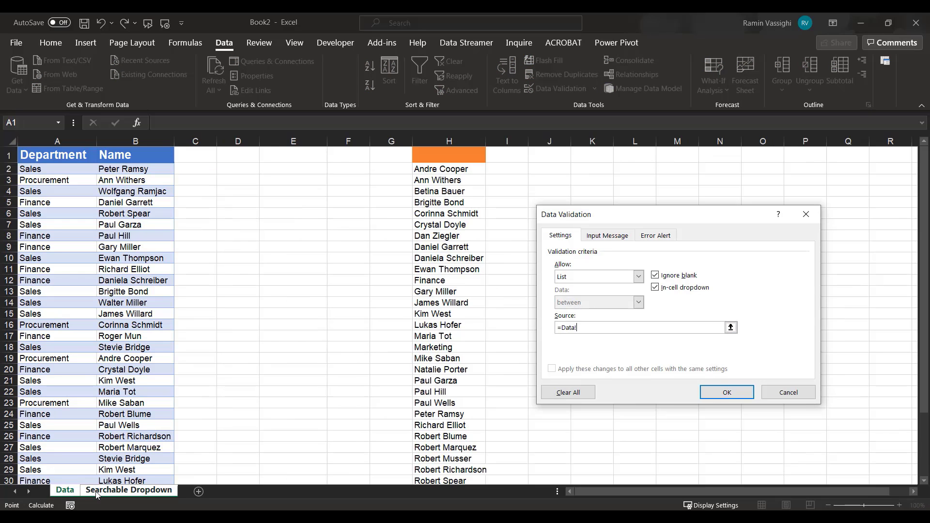
pyautogui.click(430, 172)
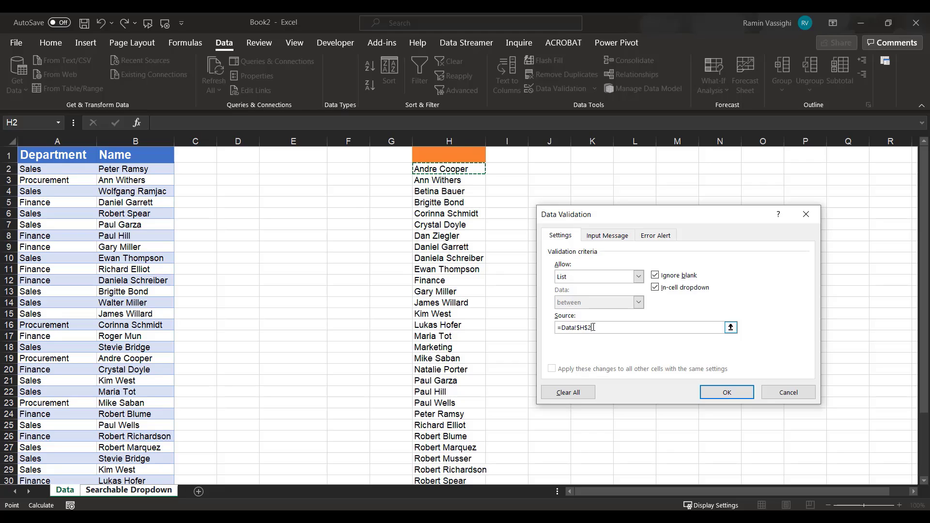
pyautogui.write('#')
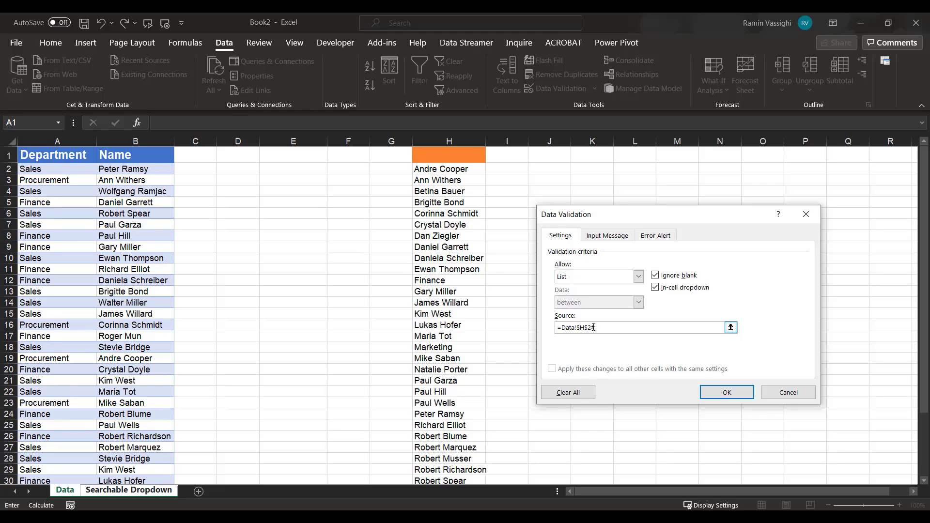
pyautogui.click(726, 391)
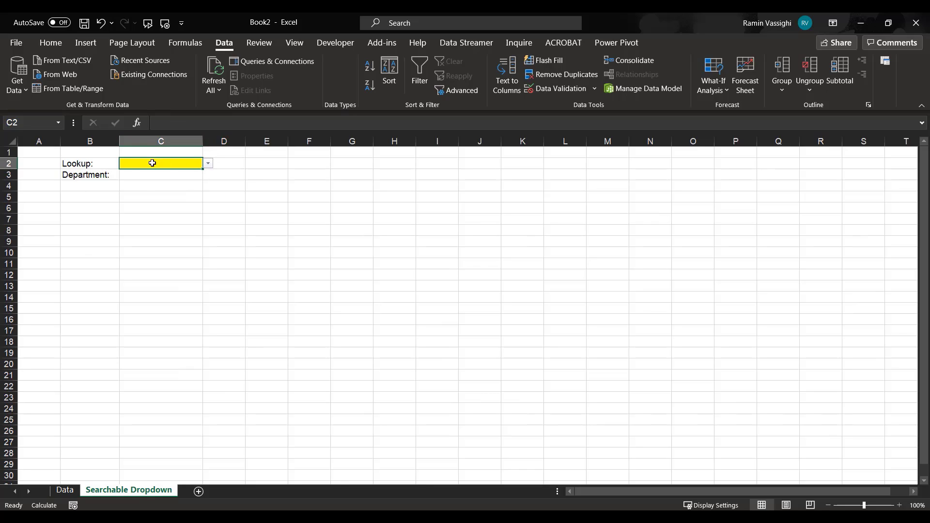
# Browse the names offered in the C2 dropdown and close the list.
pyautogui.click(209, 167)
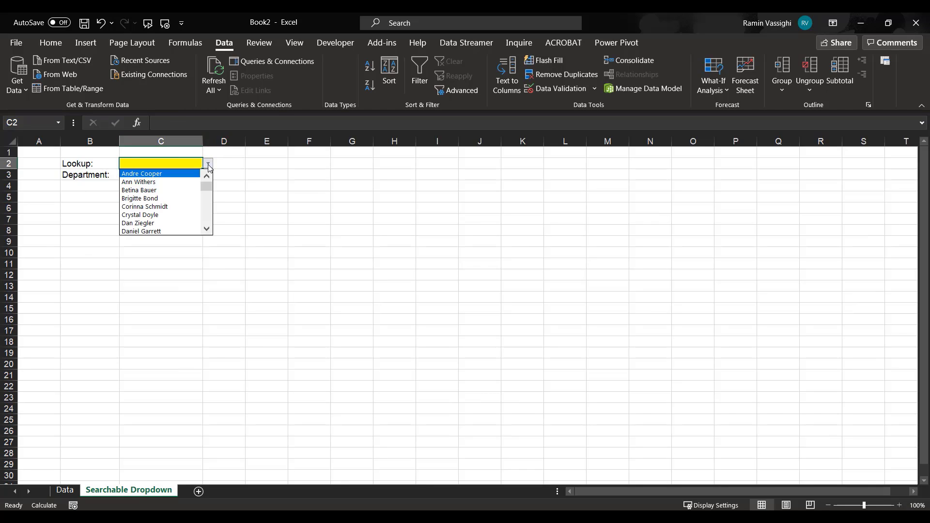
pyautogui.moveTo(208, 189); pyautogui.dragTo(208, 168)
pyautogui.click(209, 167)
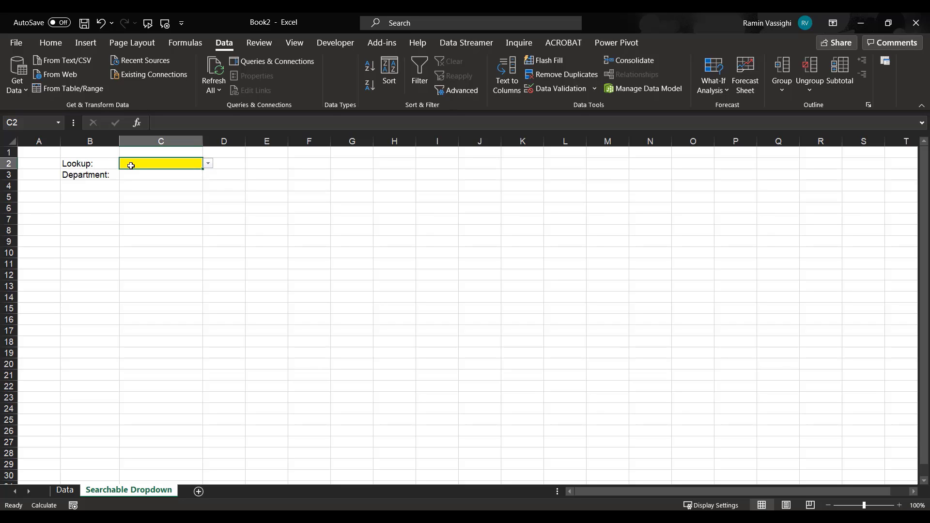
# Try to filter the C2 dropdown by entering the partial search term wi.
pyautogui.write('wi')
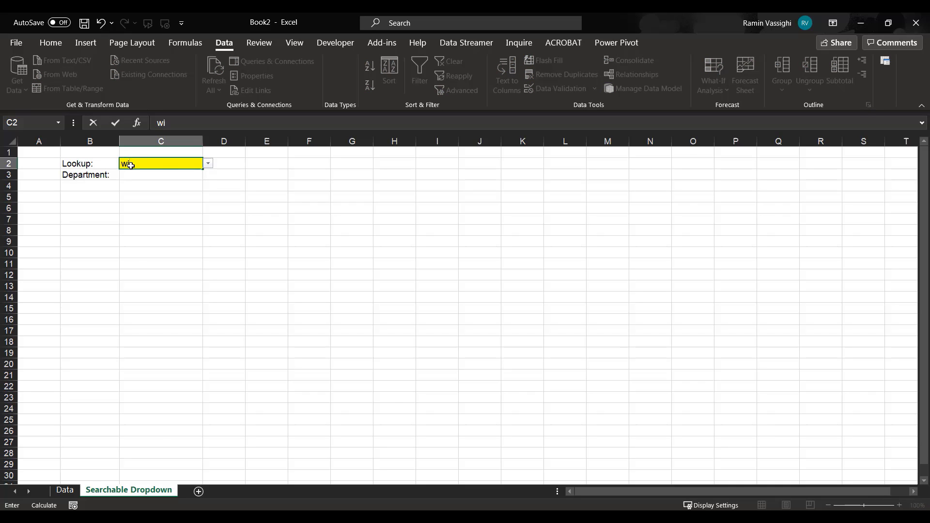
pyautogui.click(209, 165)
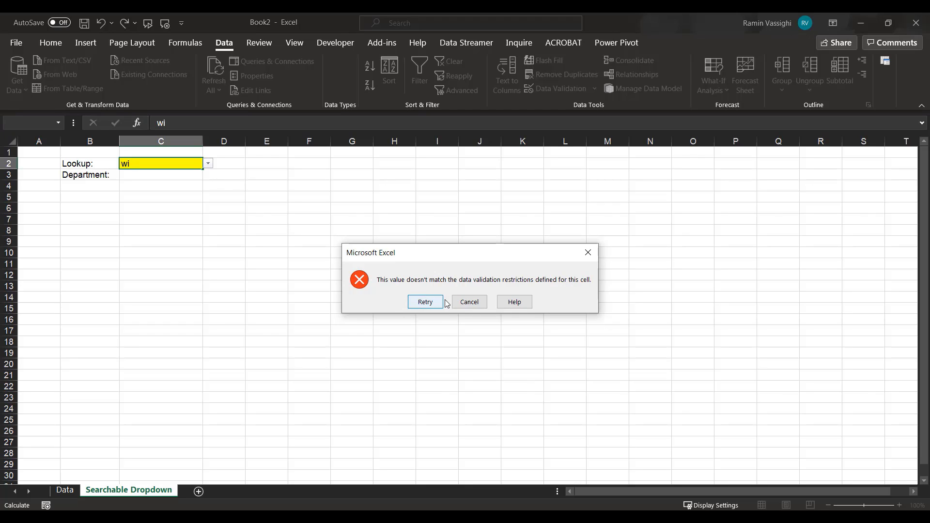
pyautogui.click(470, 302)
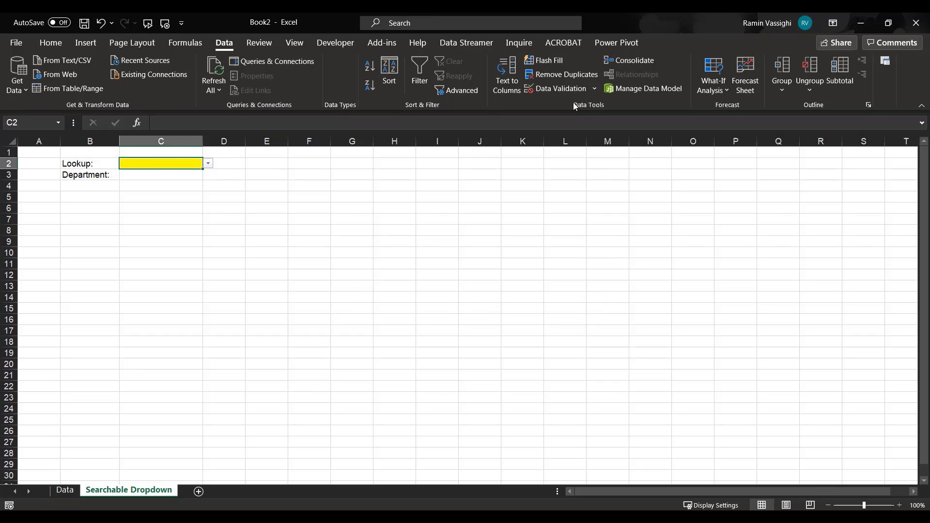
# Turn off the error alert for invalid data in the data validation of C2.
pyautogui.click(594, 89)
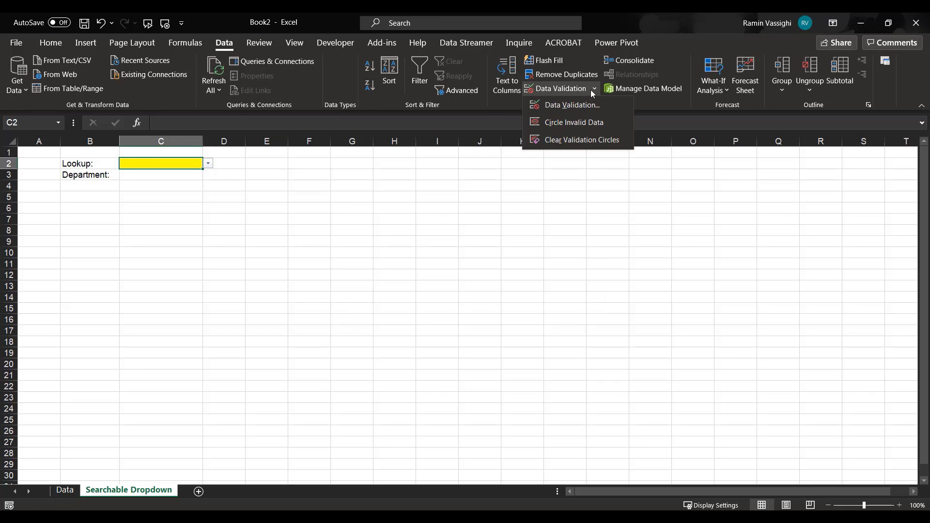
pyautogui.click(572, 103)
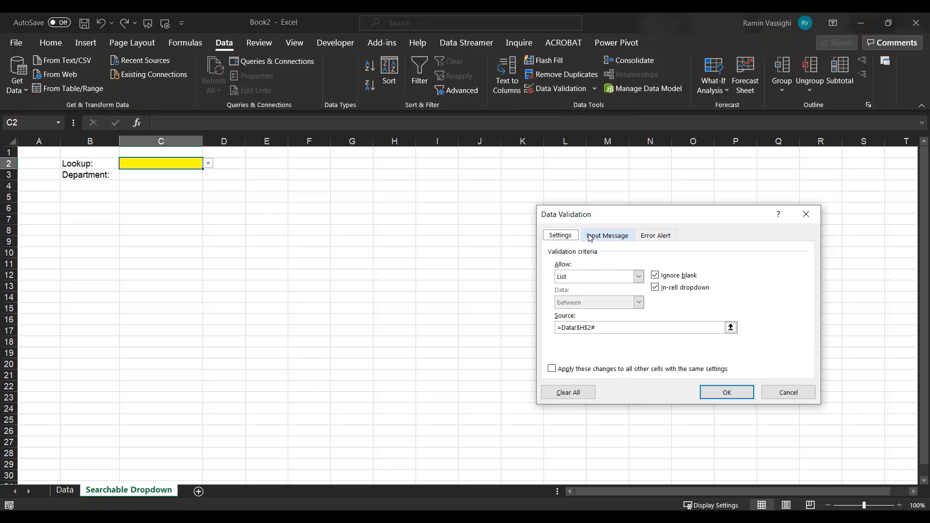
pyautogui.click(648, 241)
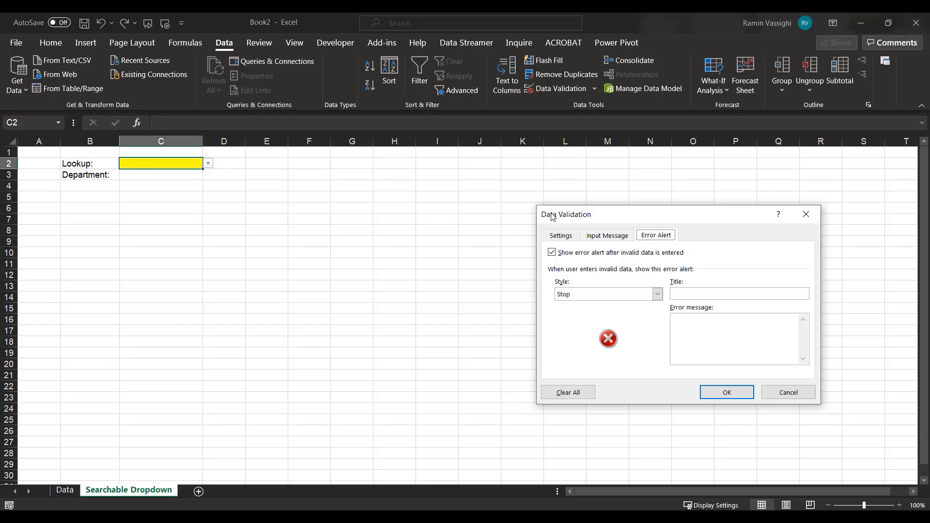
pyautogui.click(552, 253)
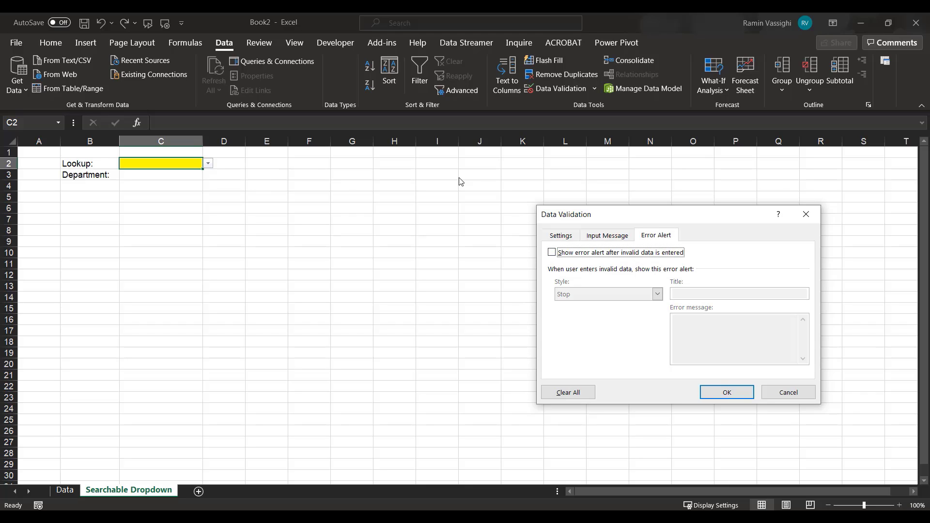
pyautogui.click(567, 238)
pyautogui.click(727, 392)
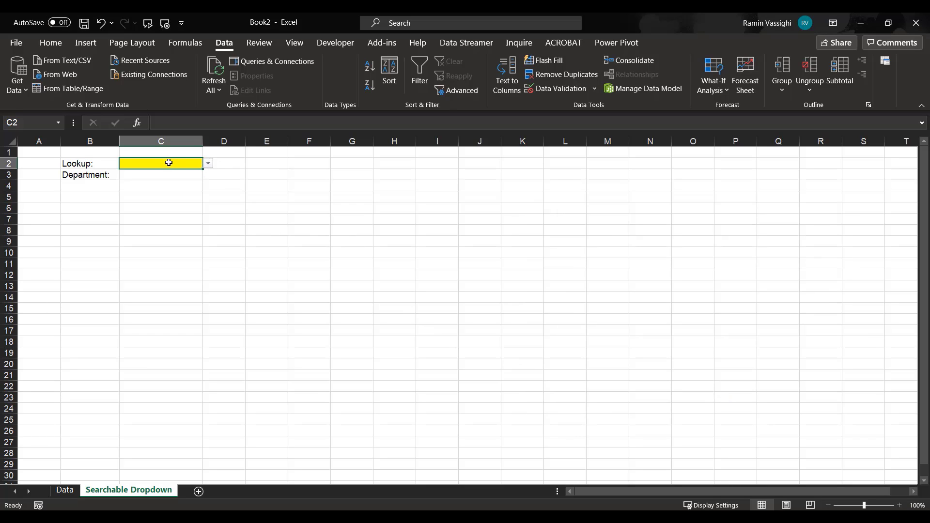
# Enter wi in C2 and choose the first matching name from the filtered dropdown.
pyautogui.write('wi')
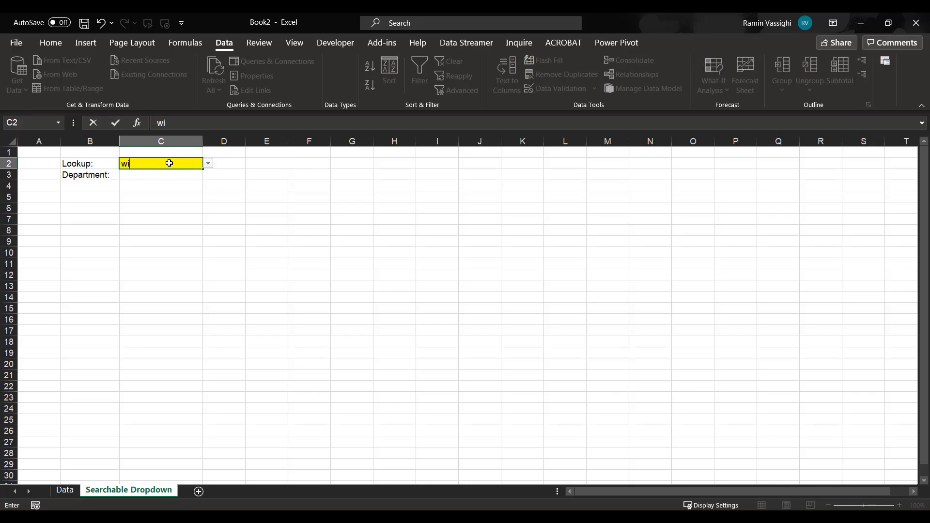
pyautogui.click(208, 164)
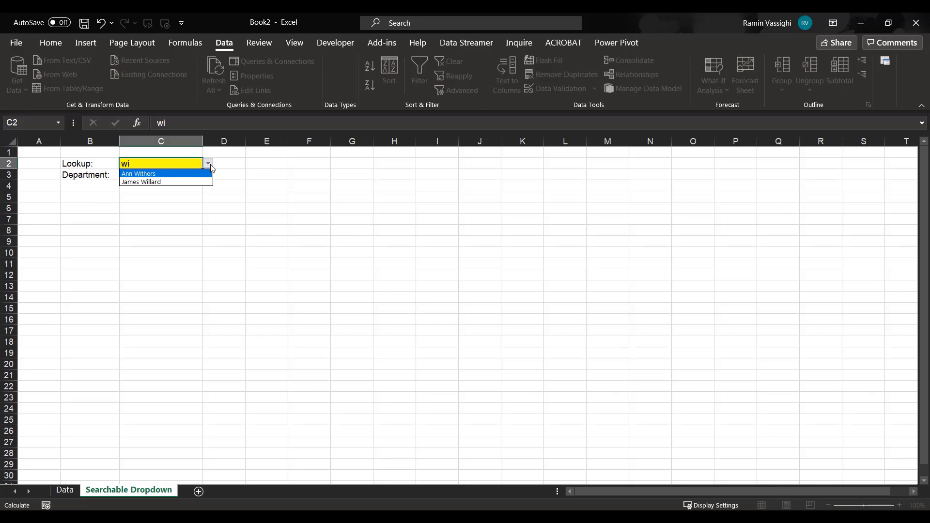
pyautogui.click(147, 176)
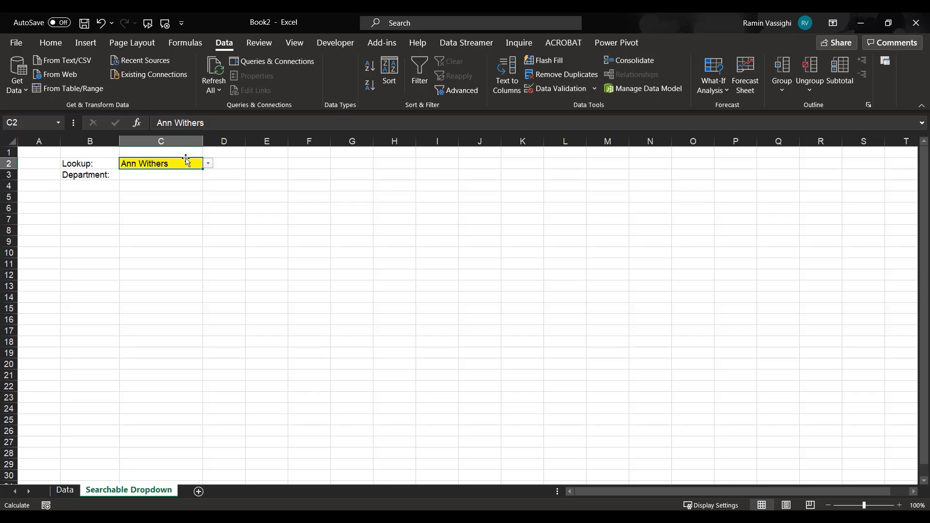
# Start a FILTER formula in Department cell C3 with the department range Data!A2:A37 as the array.
pyautogui.click(143, 175)
pyautogui.write('=filter(')
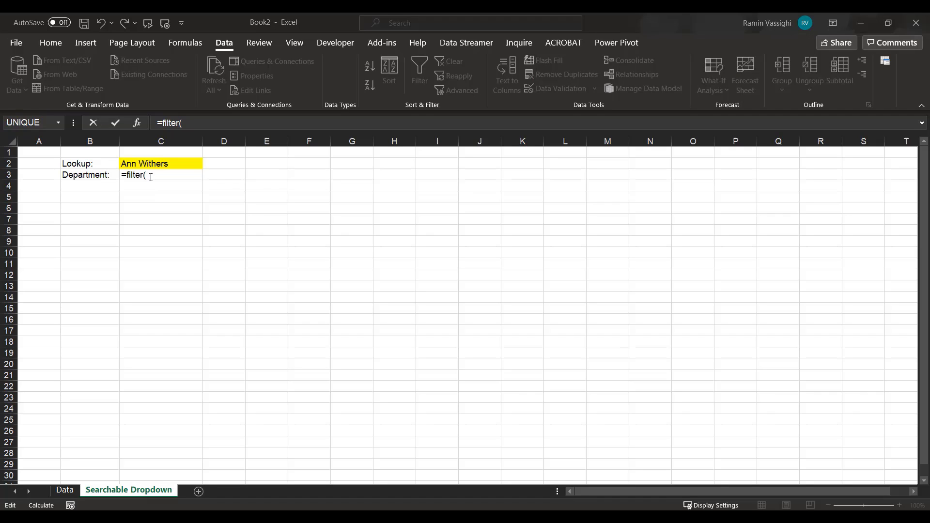
pyautogui.click(151, 177)
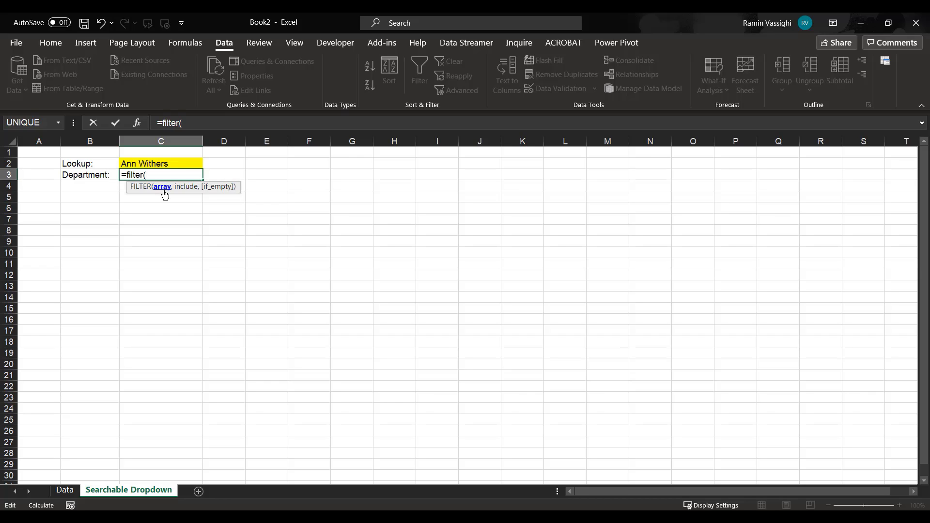
pyautogui.click(66, 490)
pyautogui.scroll(3, 48, 159)
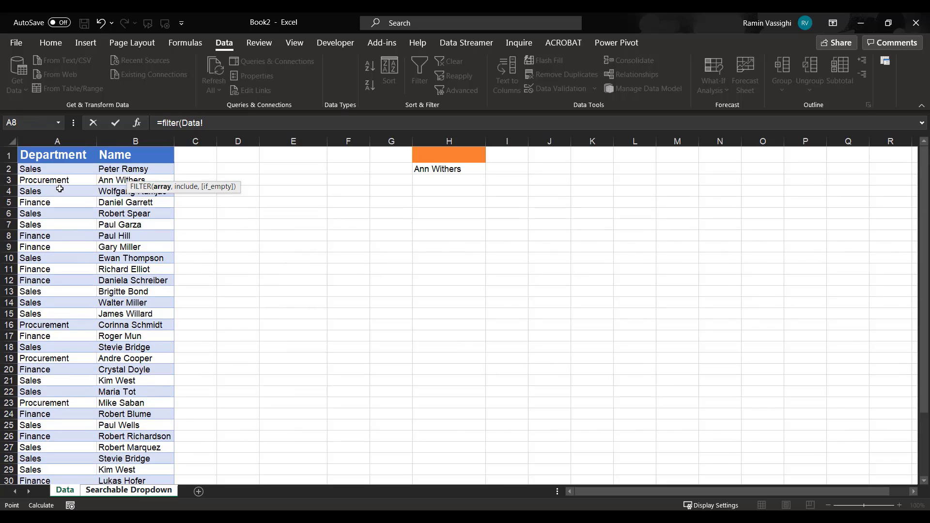
pyautogui.click(37, 170)
pyautogui.hotkey('ctrl', 'shift', 'Down')
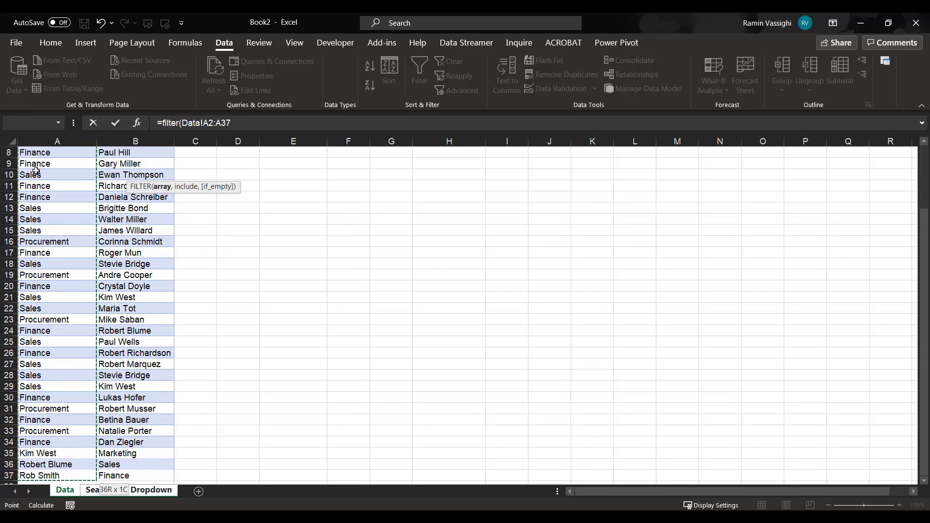
pyautogui.write(',')
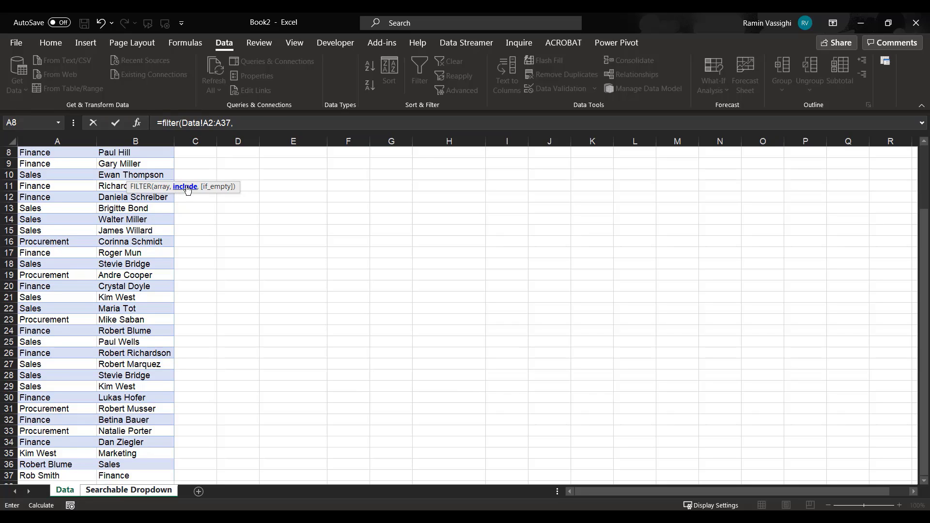
# Complete the FILTER formula in C3 with the include condition Data!B2:B37='Searchable Dropdown'!C2.
pyautogui.scroll(3, 145, 179)
pyautogui.click(128, 170)
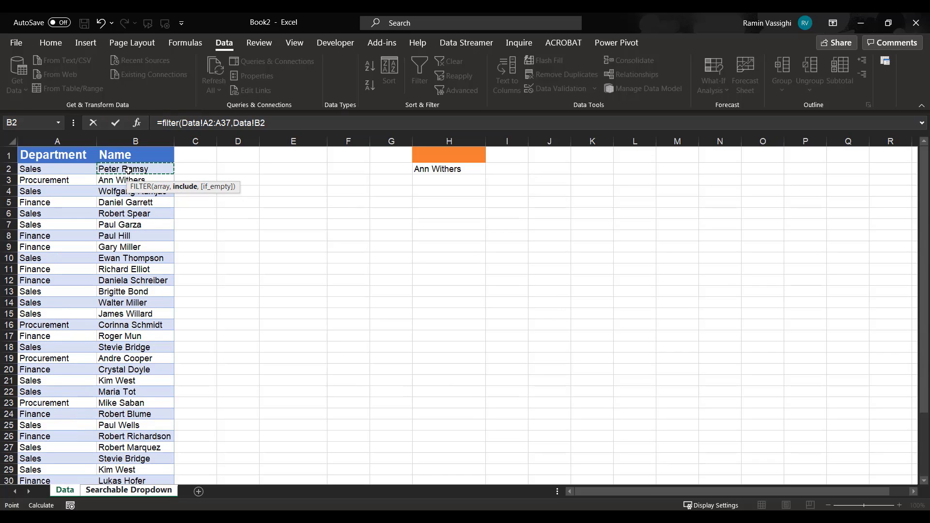
pyautogui.hotkey('ctrl', 'shift', 'Down')
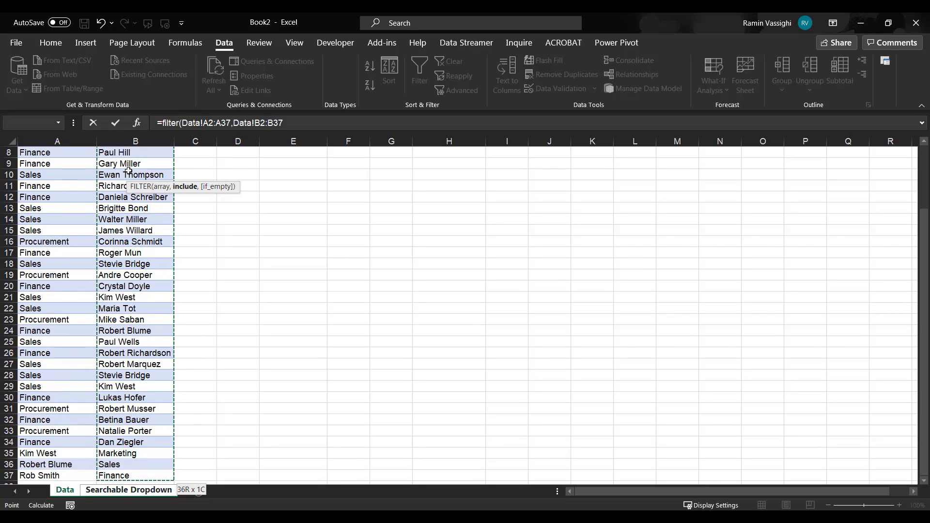
pyautogui.click(291, 119)
pyautogui.write('=')
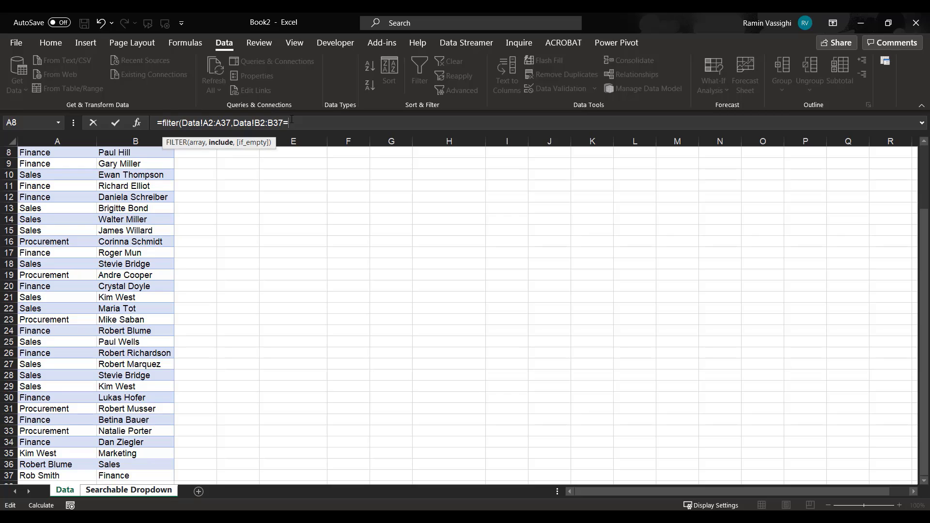
pyautogui.click(135, 491)
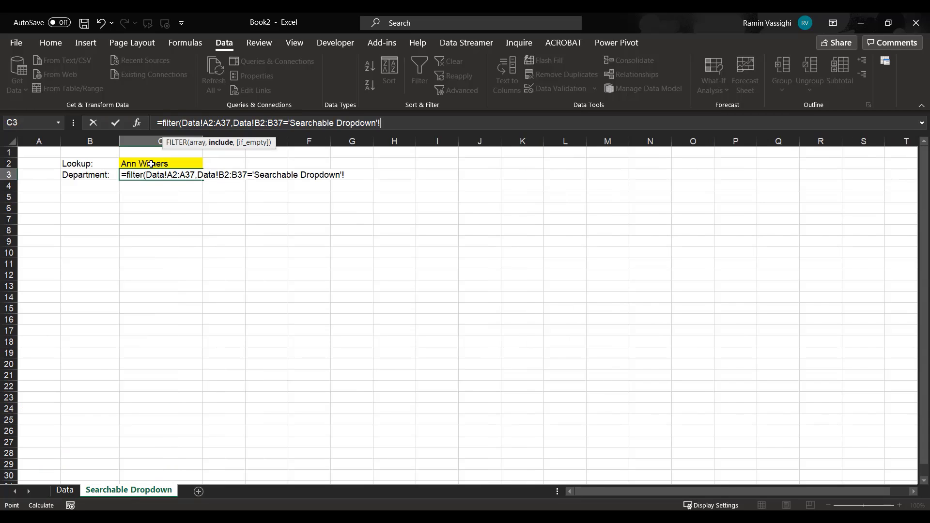
pyautogui.click(151, 164)
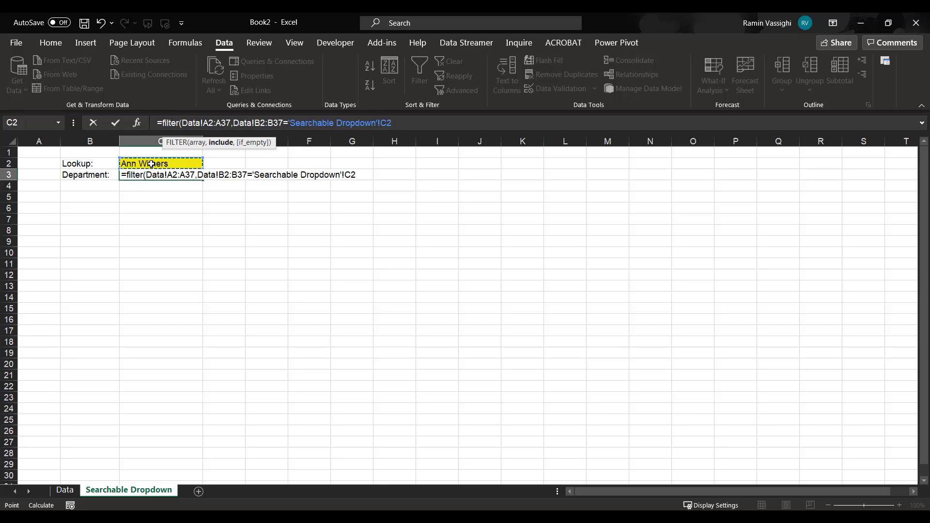
pyautogui.write(')')
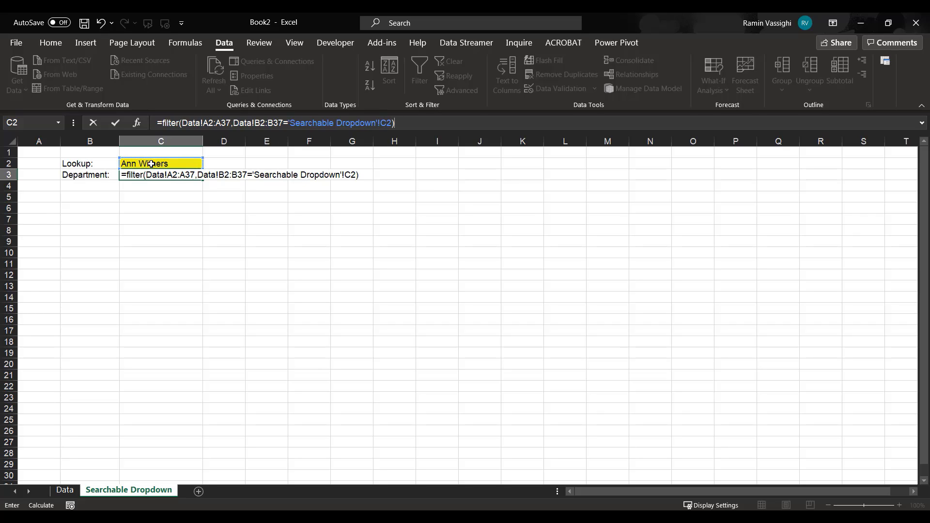
pyautogui.press('Return')
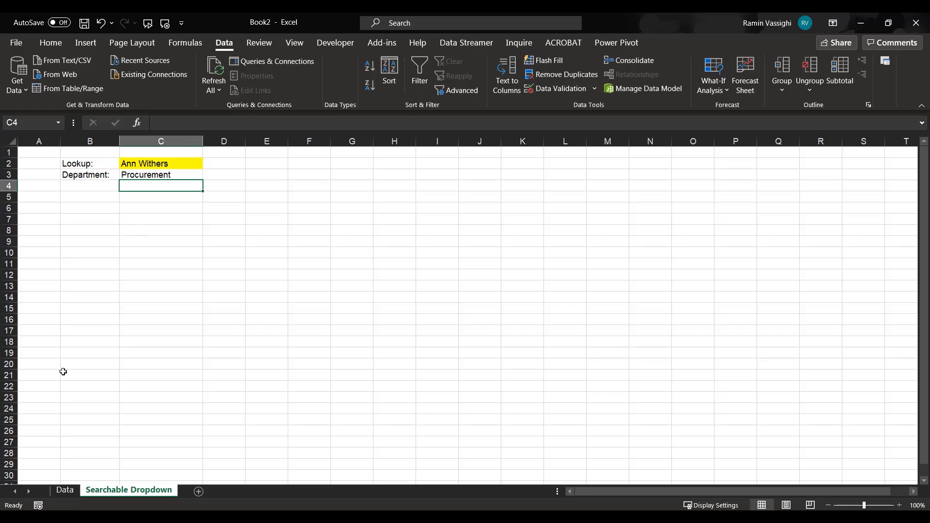
# Check the chosen person's department in the Data sheet's table against the result in C3, and return to the Searchable Dropdown sheet.
pyautogui.click(65, 490)
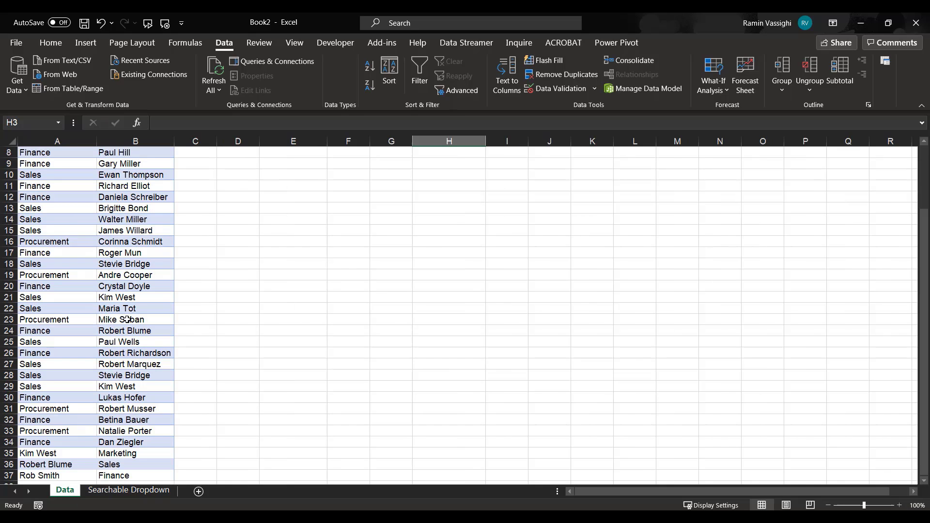
pyautogui.scroll(-5, 122, 376)
pyautogui.scroll(5, 123, 377)
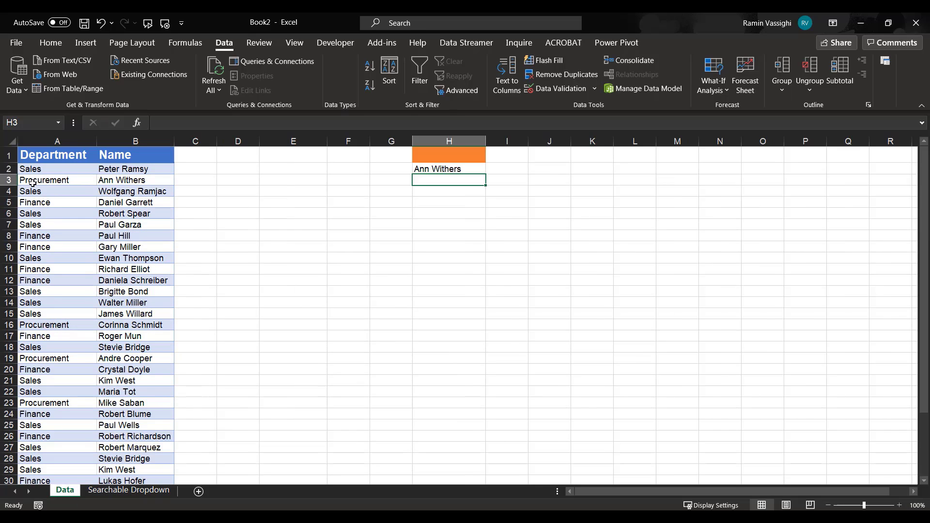
pyautogui.click(118, 489)
# Enter rob in lookup cell C2 and choose the last matching name from the filtered dropdown.
pyautogui.click(173, 166)
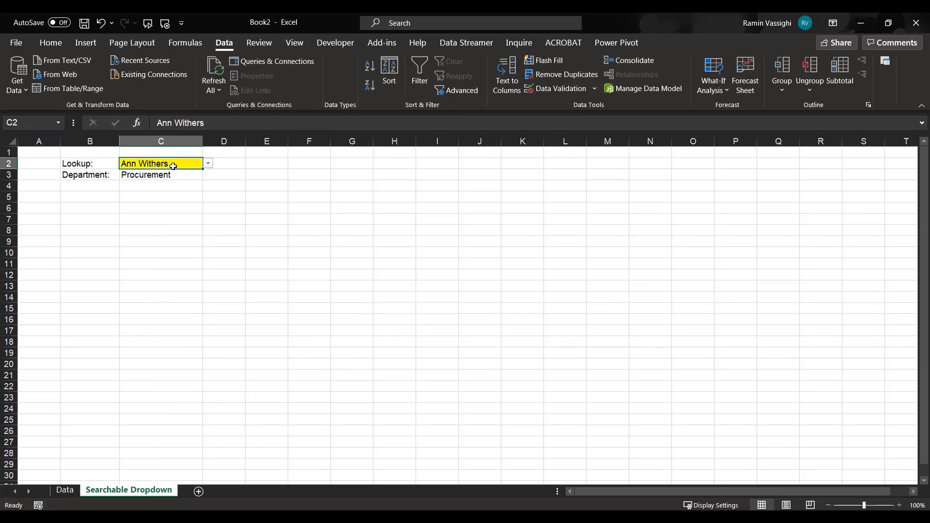
pyautogui.write('rob')
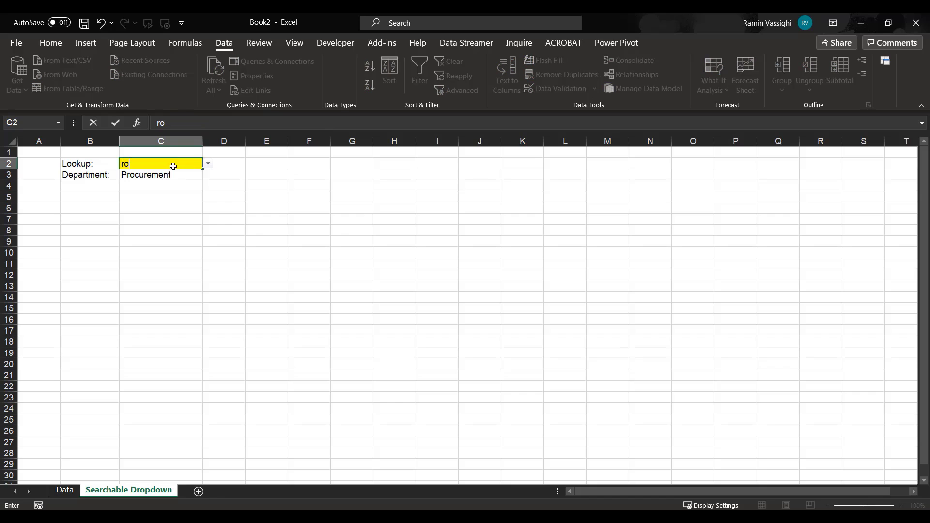
pyautogui.click(208, 164)
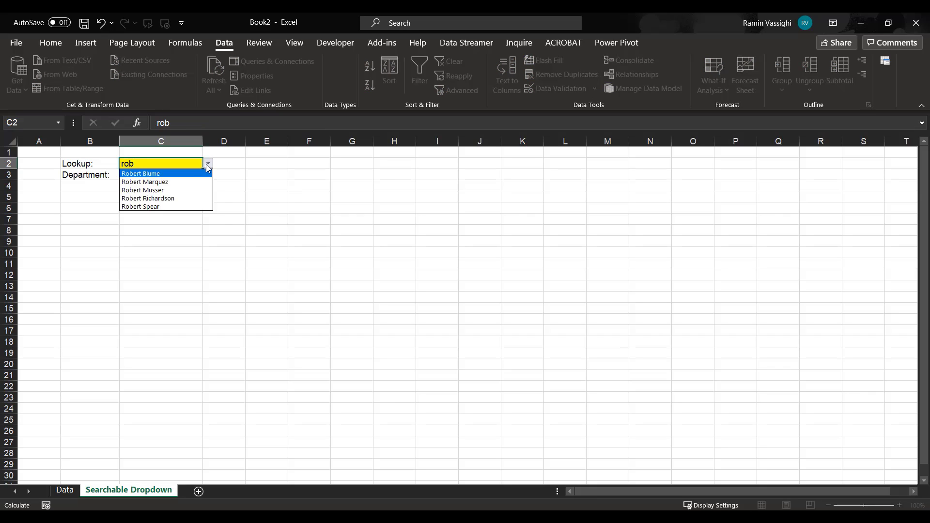
pyautogui.click(137, 207)
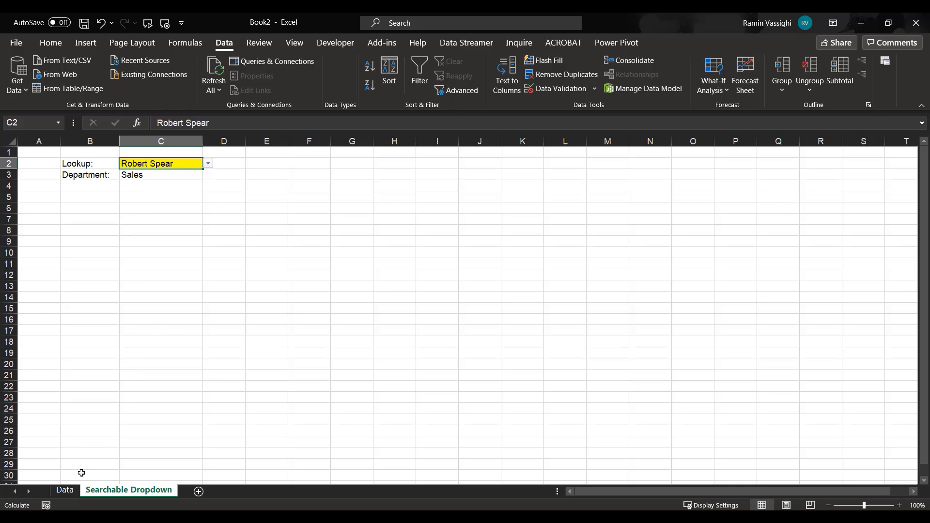
# Compare the department returned for the last rob match with the Data sheet's table, and return to the Searchable Dropdown sheet.
pyautogui.click(68, 490)
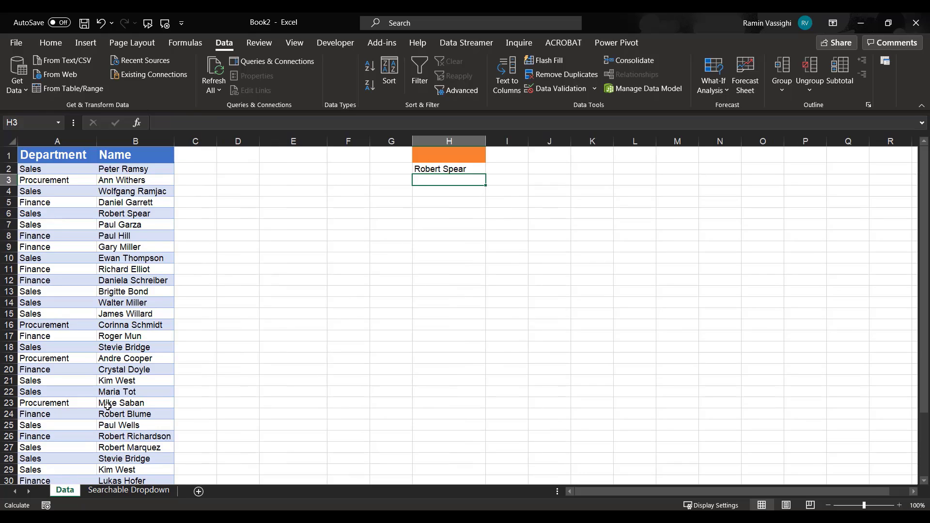
pyautogui.scroll(-4, 108, 406)
pyautogui.scroll(3, 128, 183)
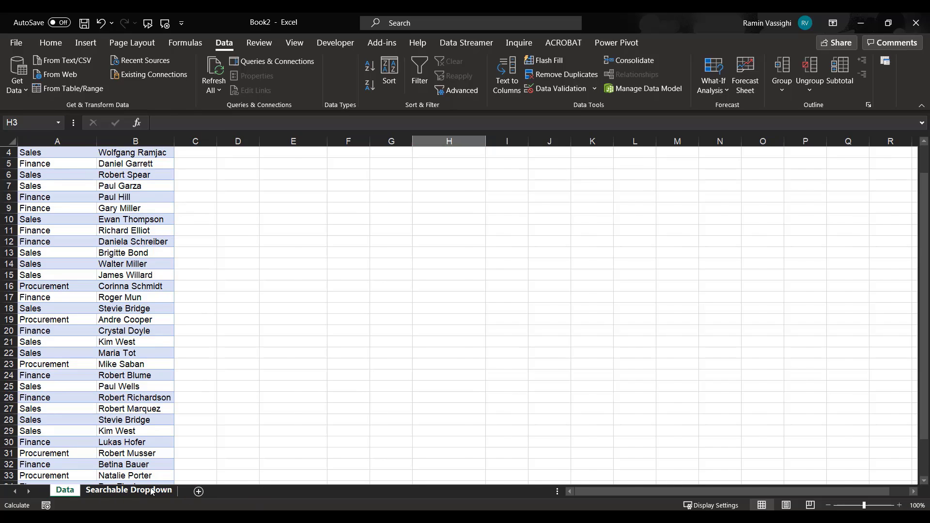
pyautogui.click(129, 490)
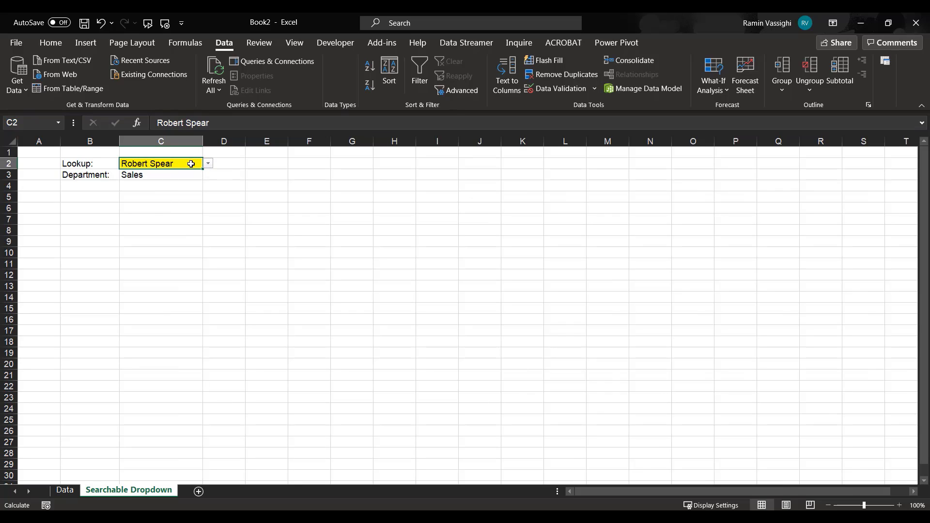
# Enter k in lookup cell C2 and choose the first matching name from the filtered dropdown.
pyautogui.write('k')
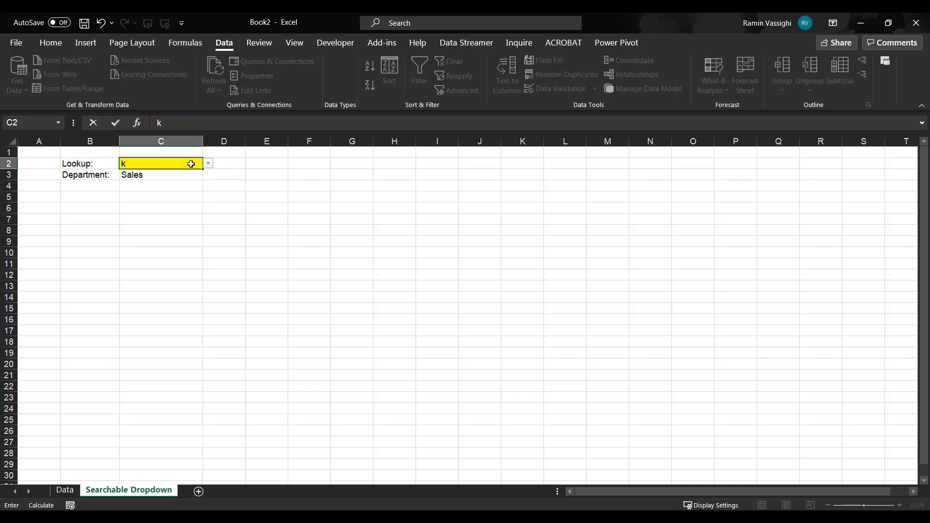
pyautogui.click(208, 163)
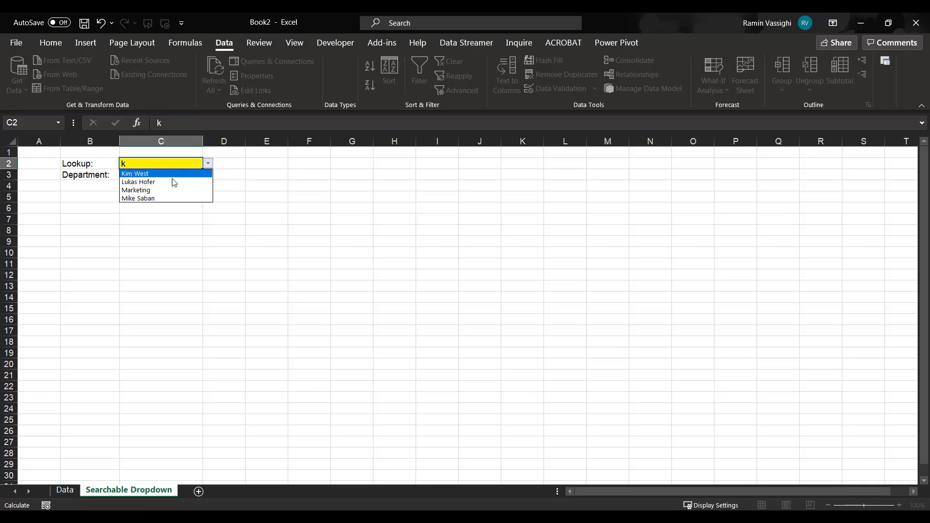
pyautogui.click(134, 174)
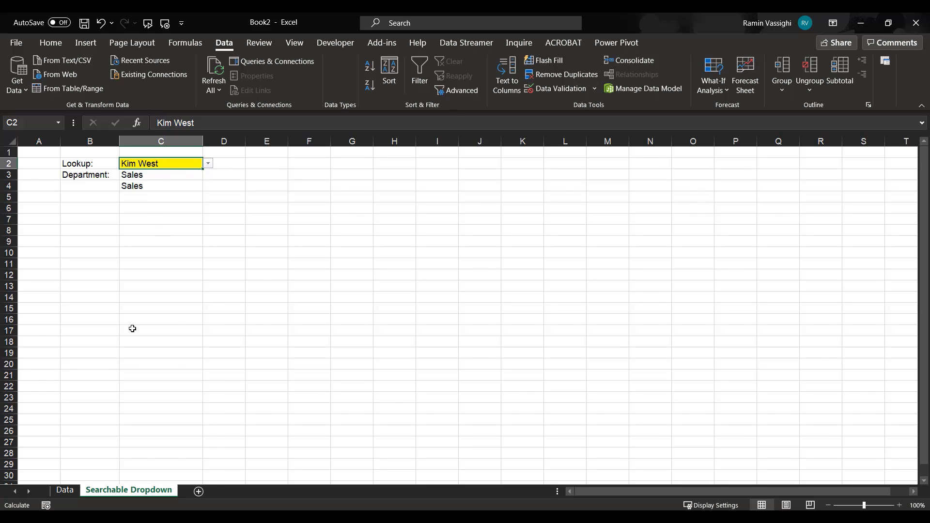
# Examine all entries for the newly chosen person in the Data sheet's table down to row 37, and return to the Searchable Dropdown sheet.
pyautogui.hotkey('ctrl', 'pageup')
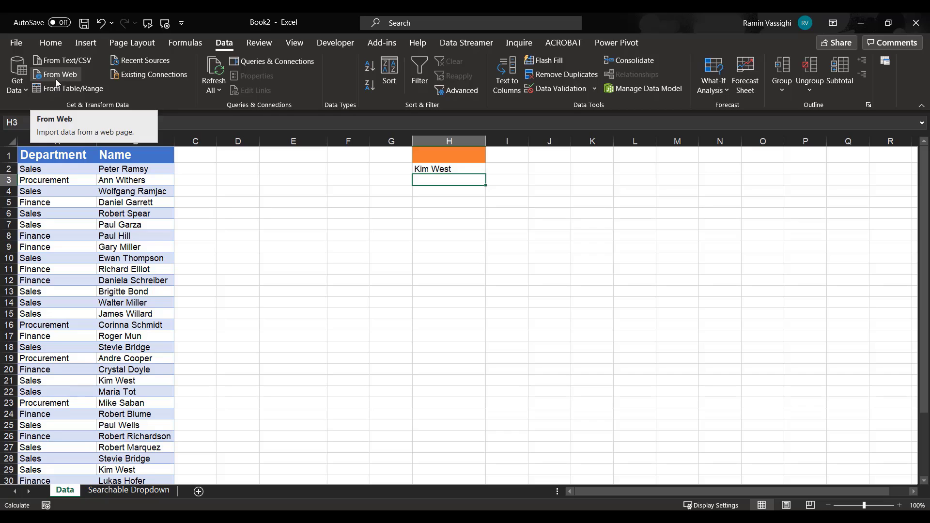
pyautogui.scroll(-1, 84, 355)
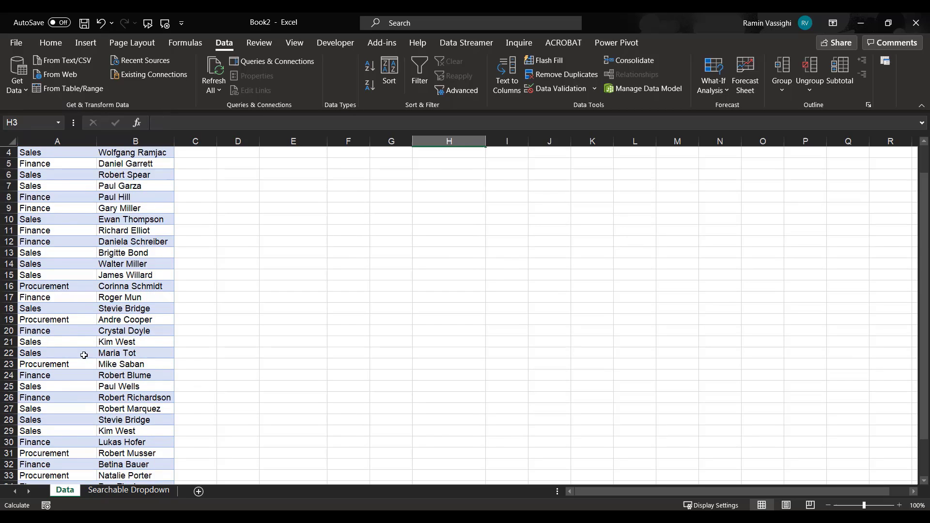
pyautogui.scroll(-3, 84, 355)
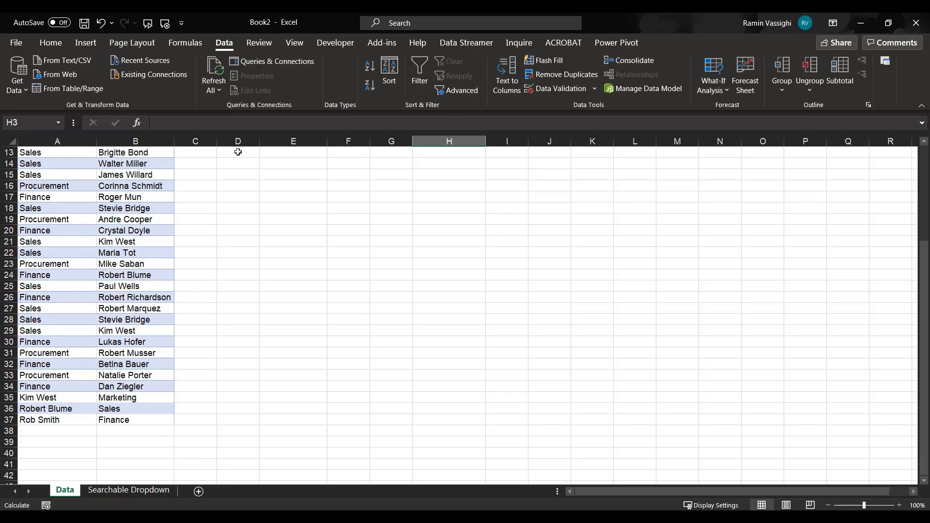
pyautogui.click(128, 490)
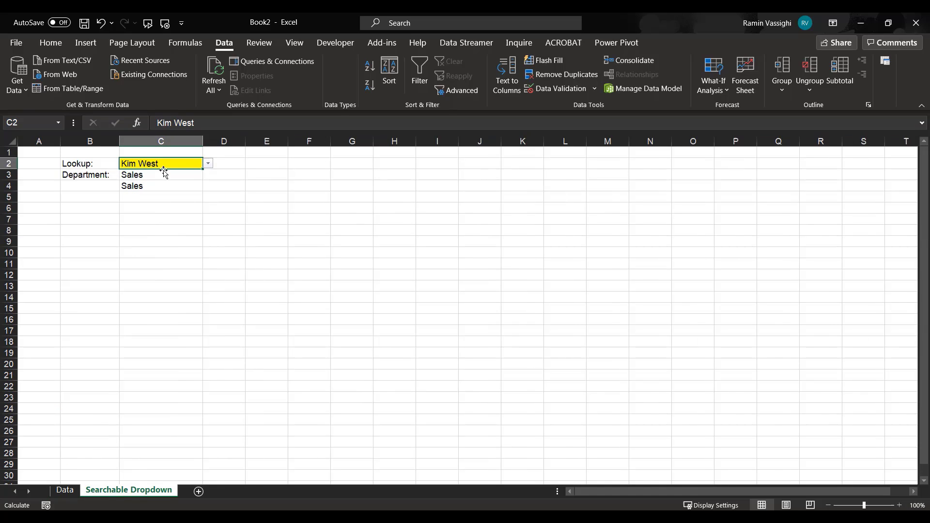